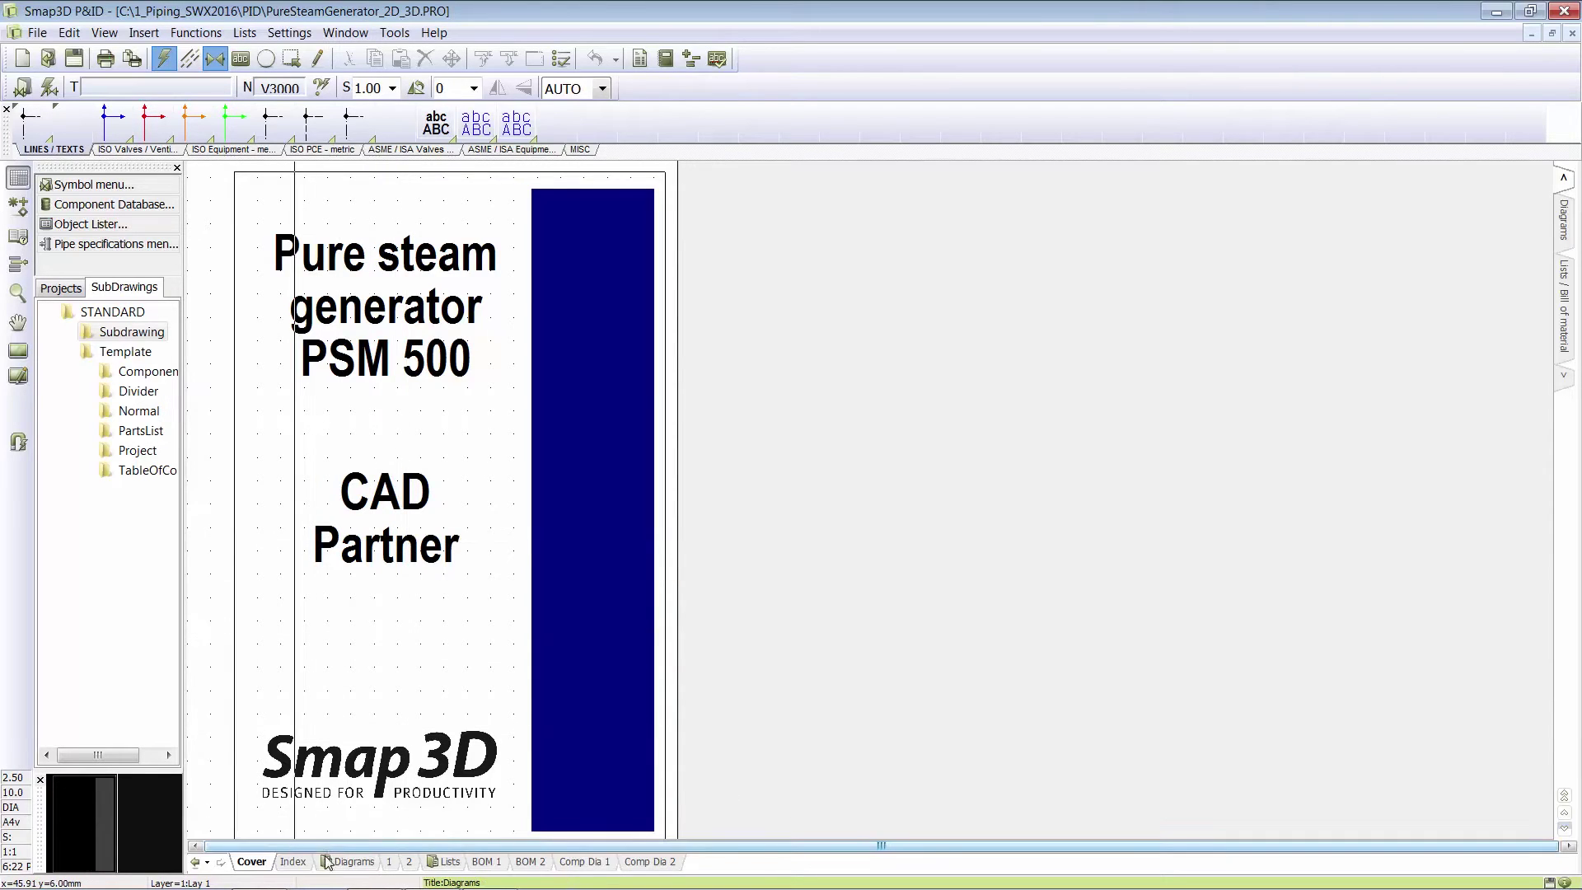
Step through the Index, the Diagrams cover sheet, and diagram sheets 1 and 2
{"action": "left_click", "coordinate": [293, 862]}
{"action": "left_click", "coordinate": [354, 862]}
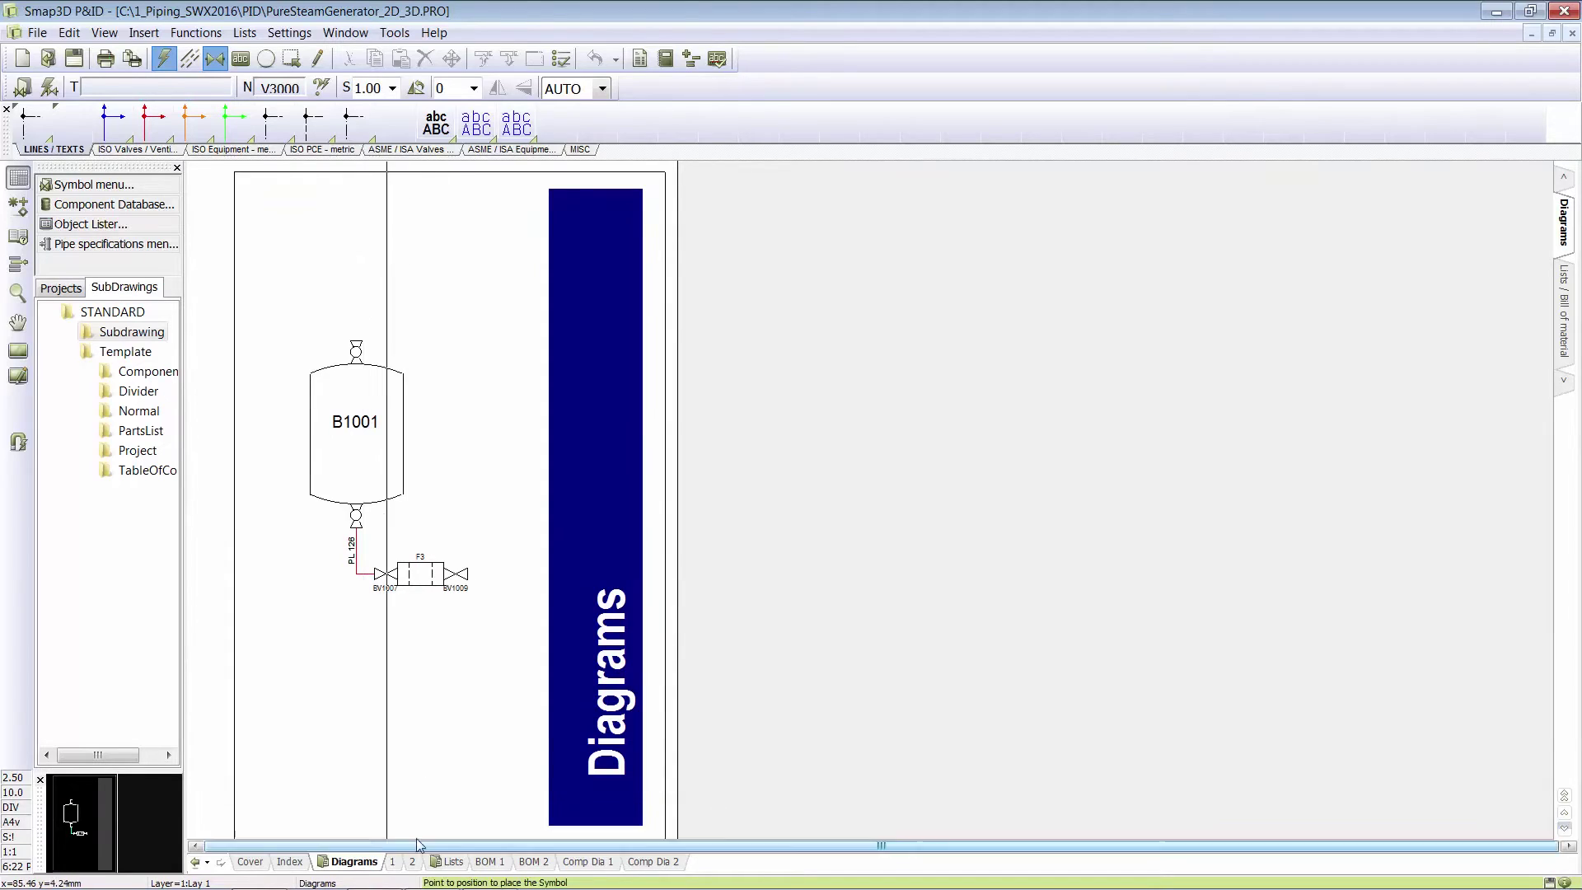
{"action": "left_click", "coordinate": [396, 864]}
{"action": "left_click", "coordinate": [406, 861]}
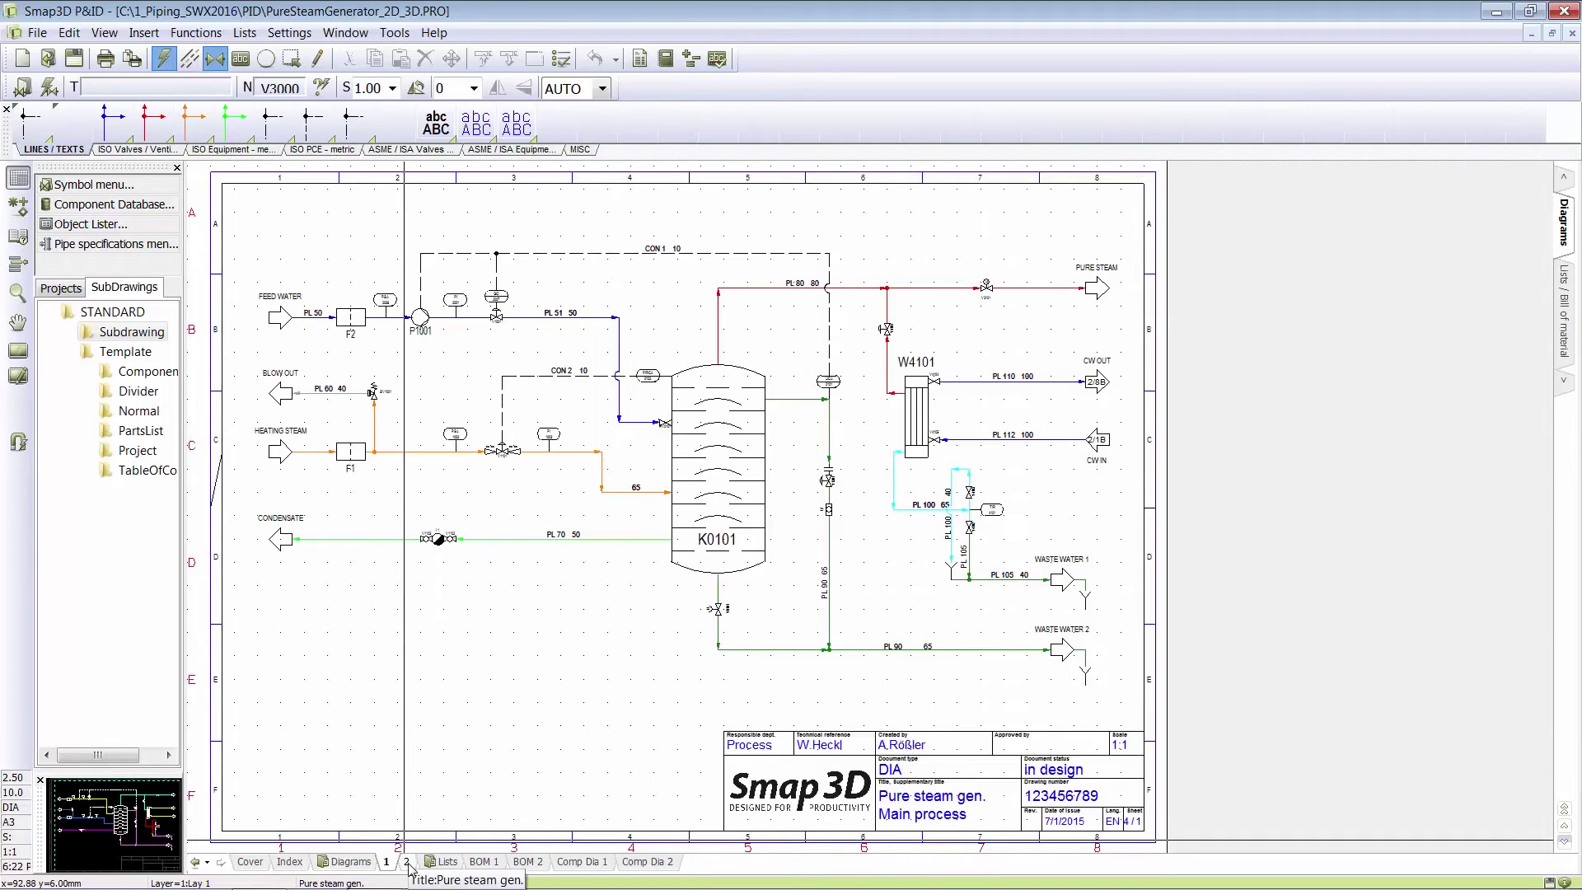
Review the BOM 1, BOM 2, Comp Dia 1 and Comp Dia 2 lists, then return to sheet 2
{"action": "left_click", "coordinate": [486, 862]}
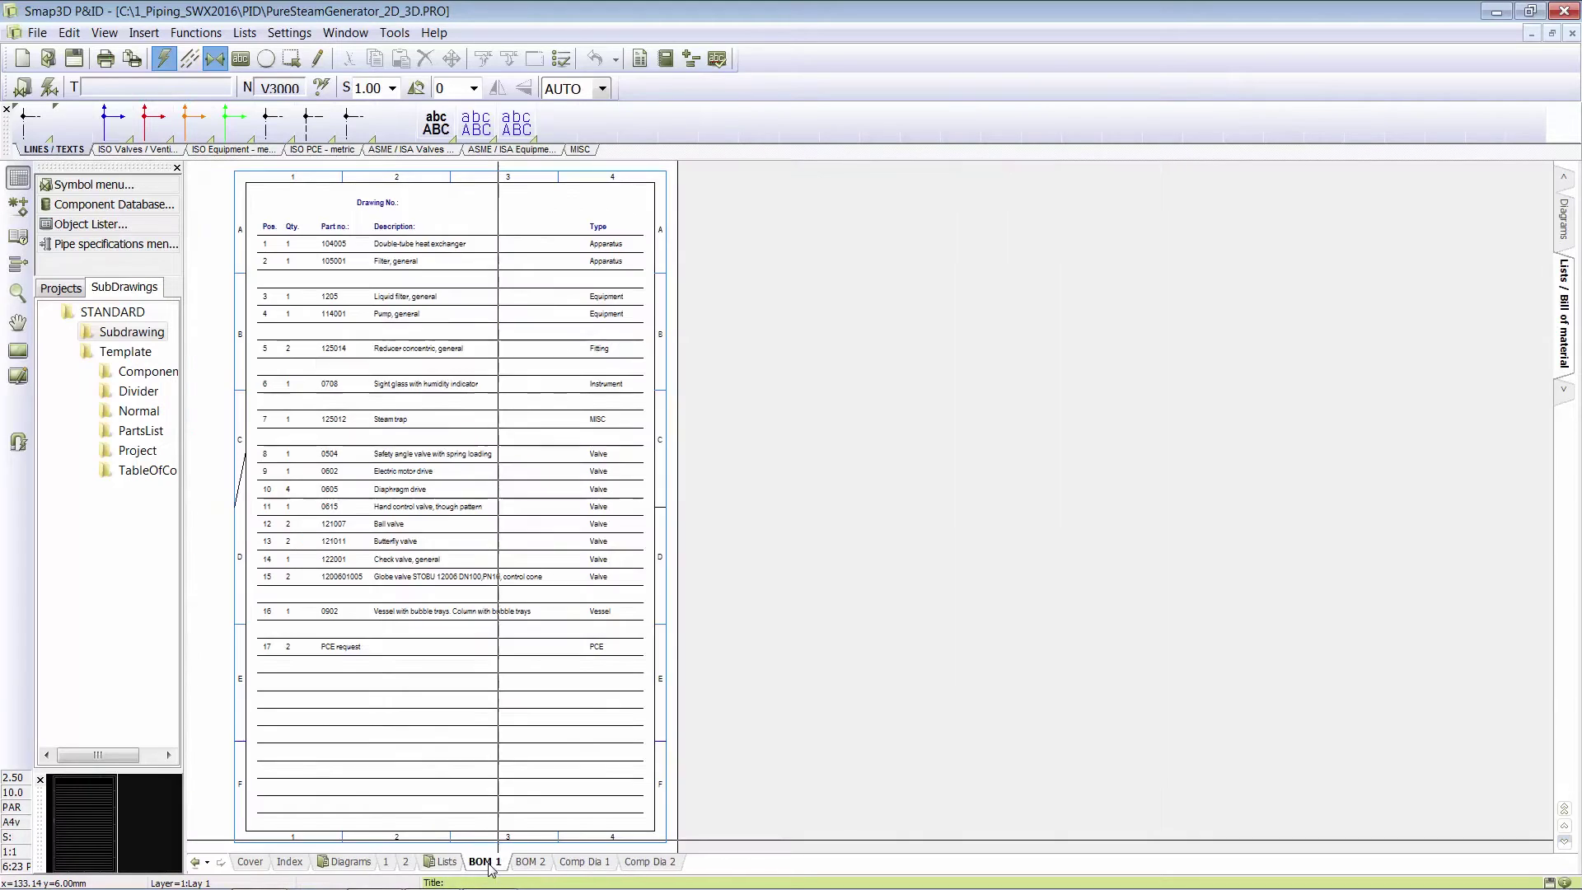
{"action": "left_click", "coordinate": [530, 862]}
{"action": "left_click", "coordinate": [530, 846]}
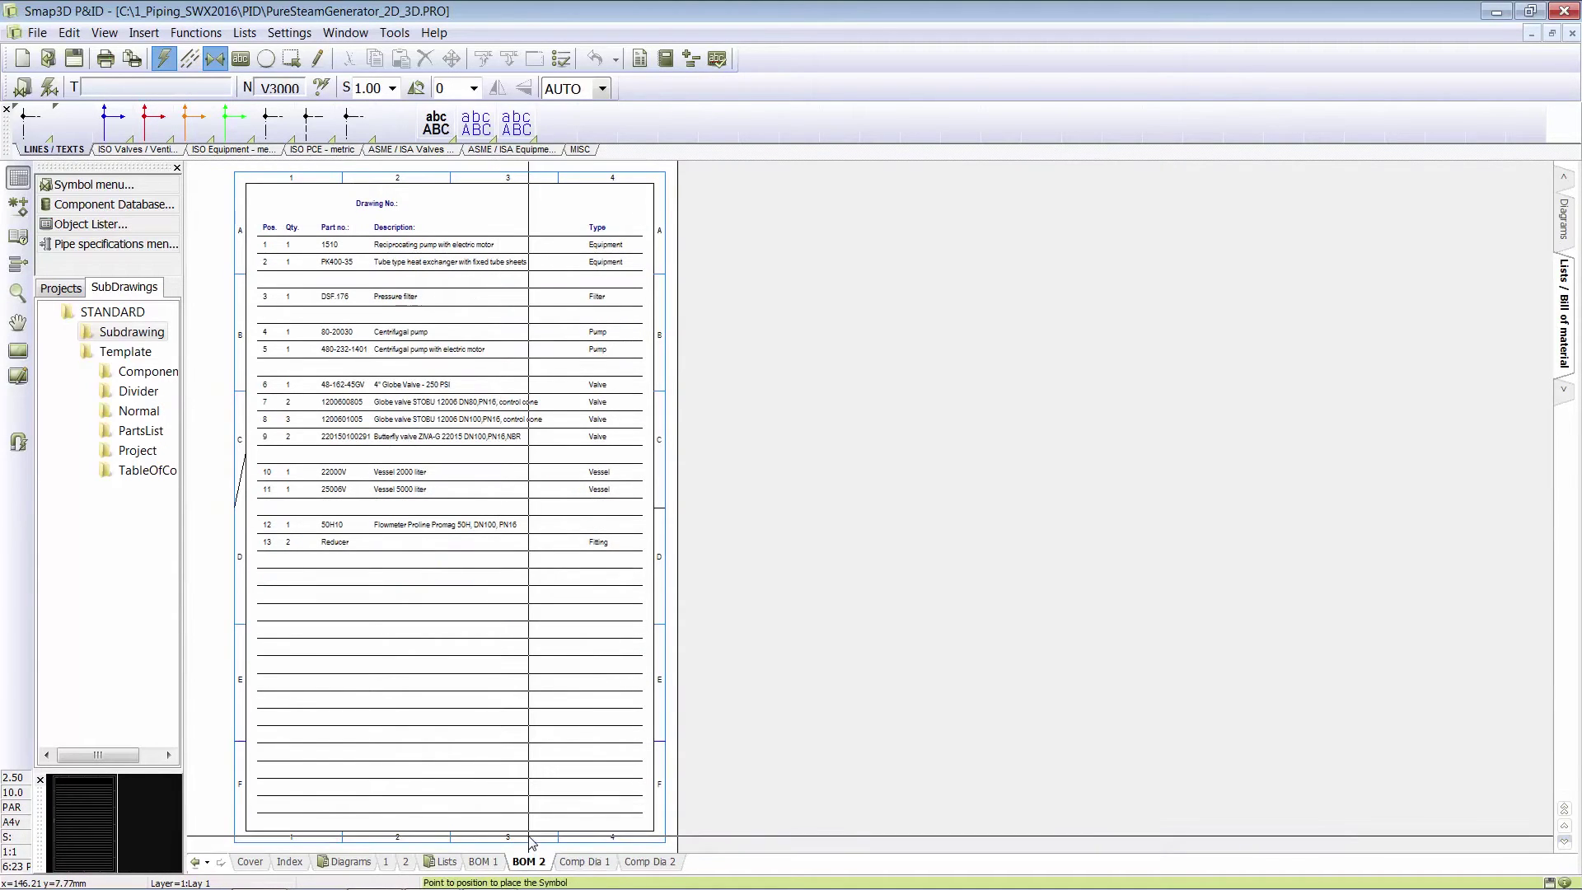
{"action": "scroll", "coordinate": [461, 455], "scroll_direction": "up", "scroll_amount": 2}
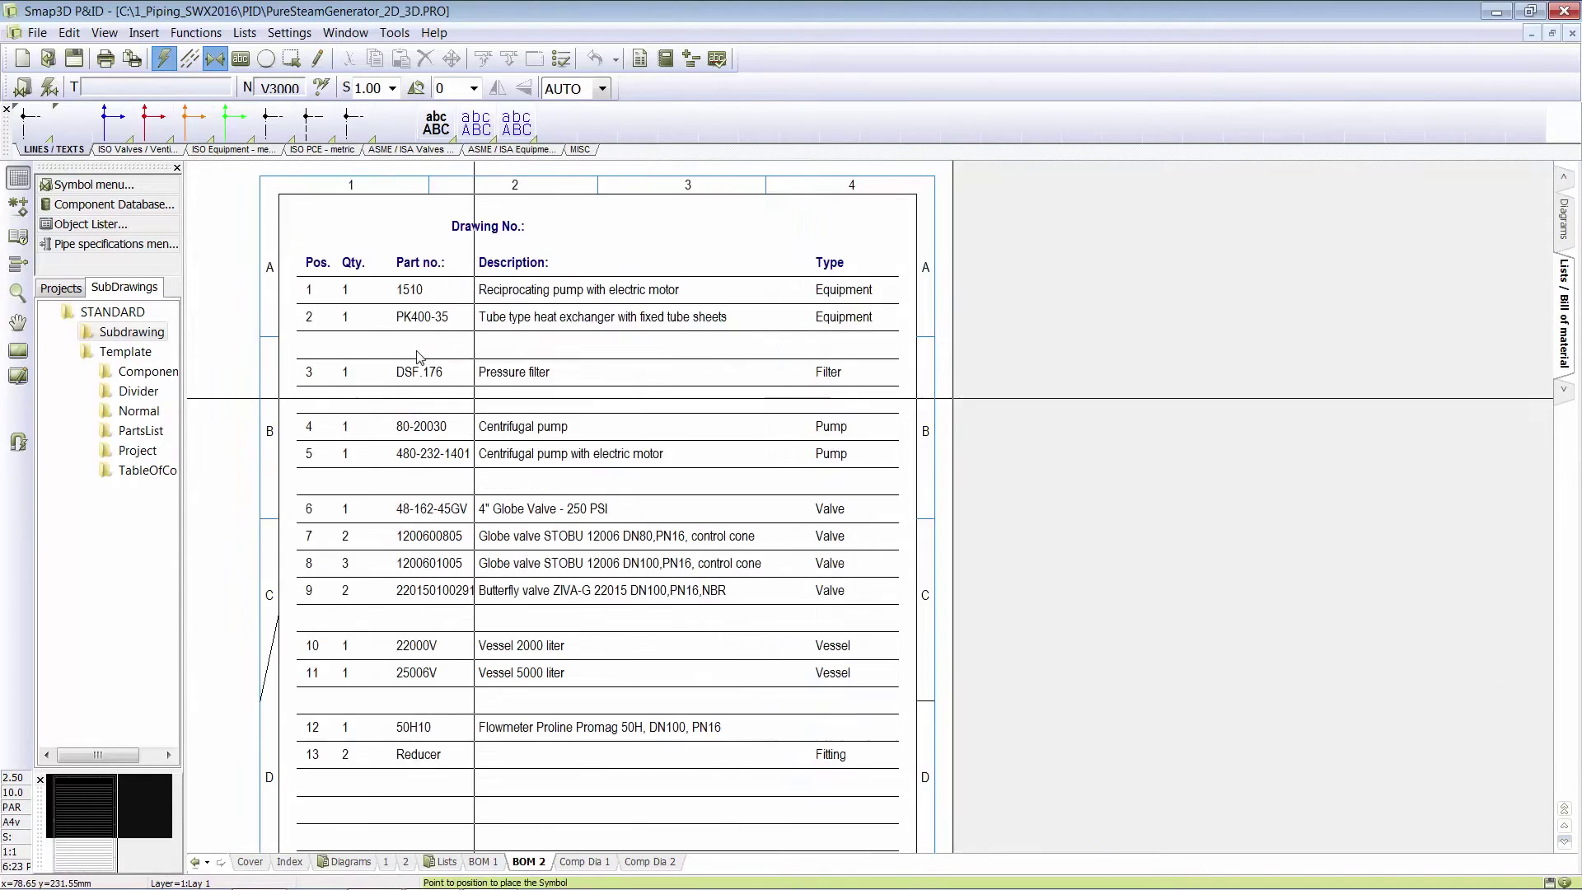
{"action": "left_click", "coordinate": [592, 861]}
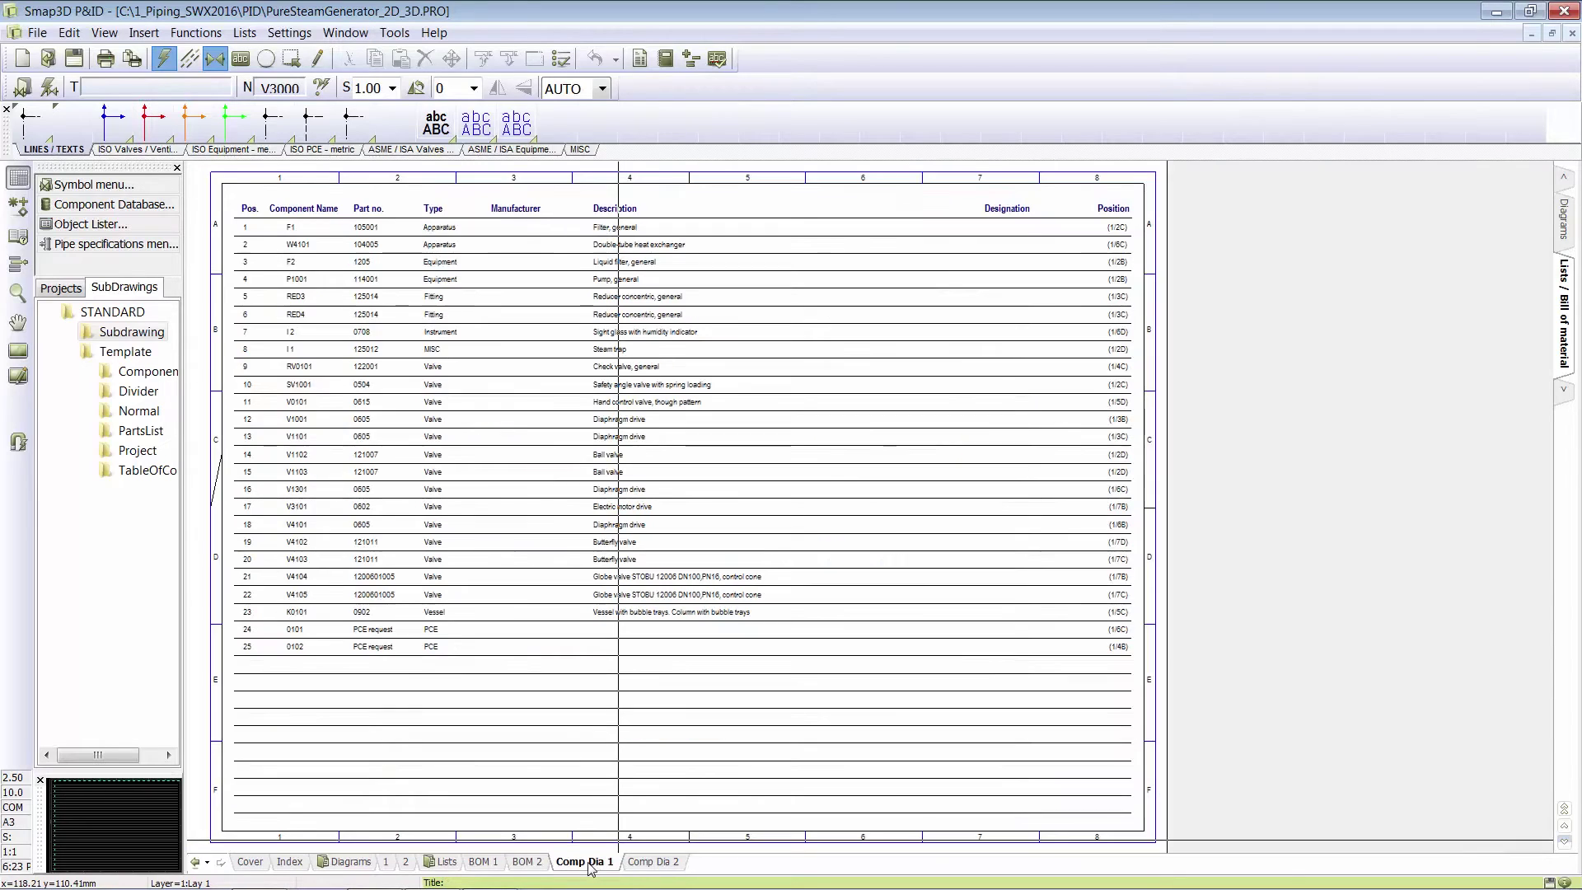
{"action": "left_click", "coordinate": [653, 861]}
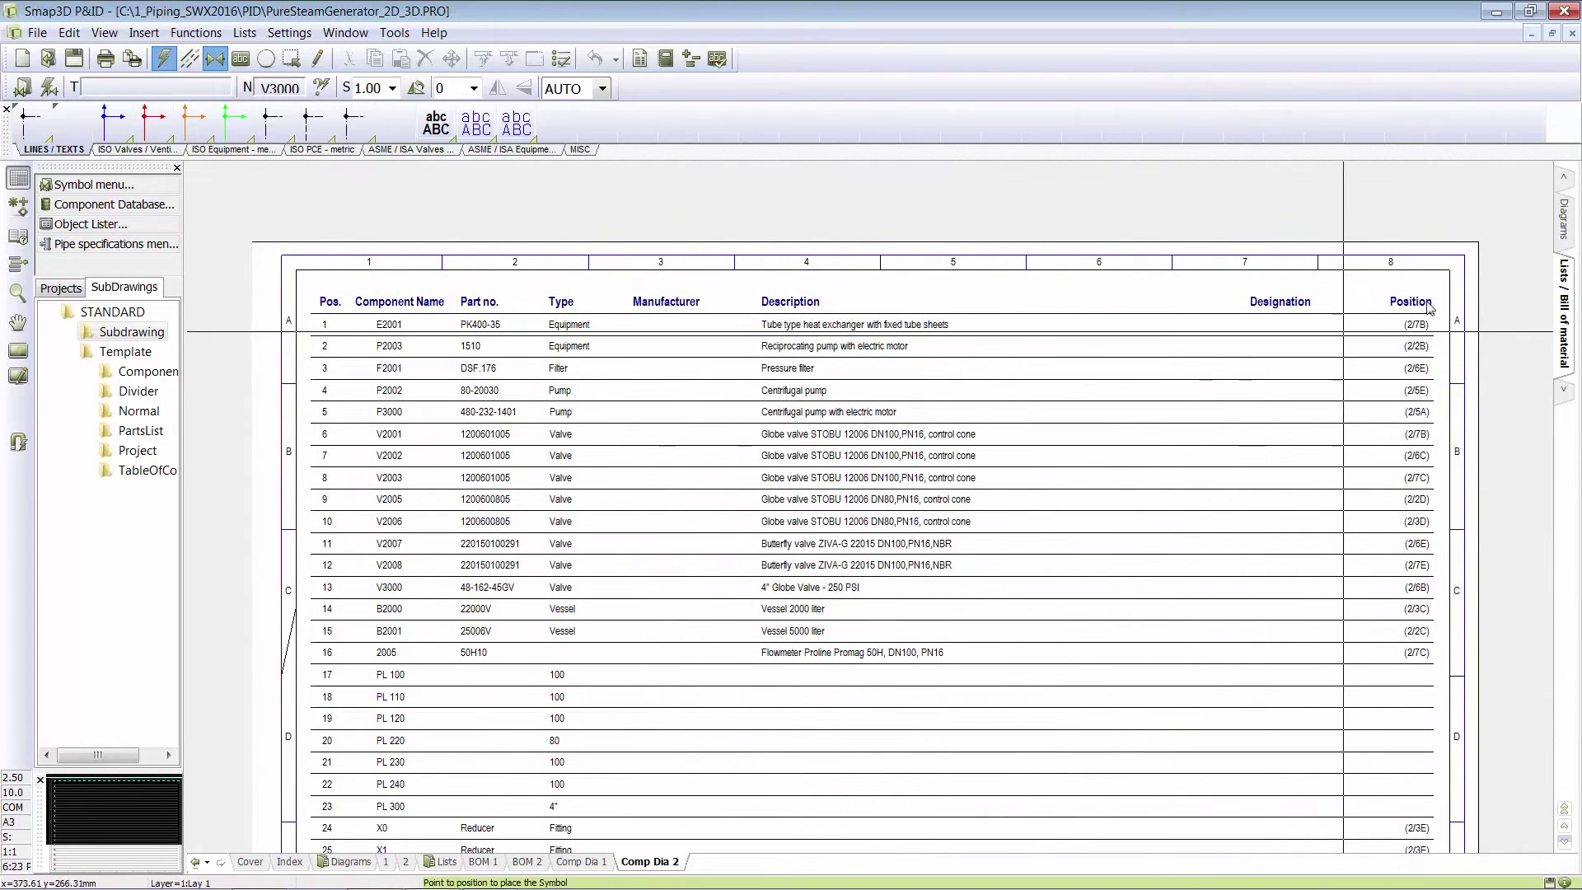
{"action": "left_click", "coordinate": [406, 861]}
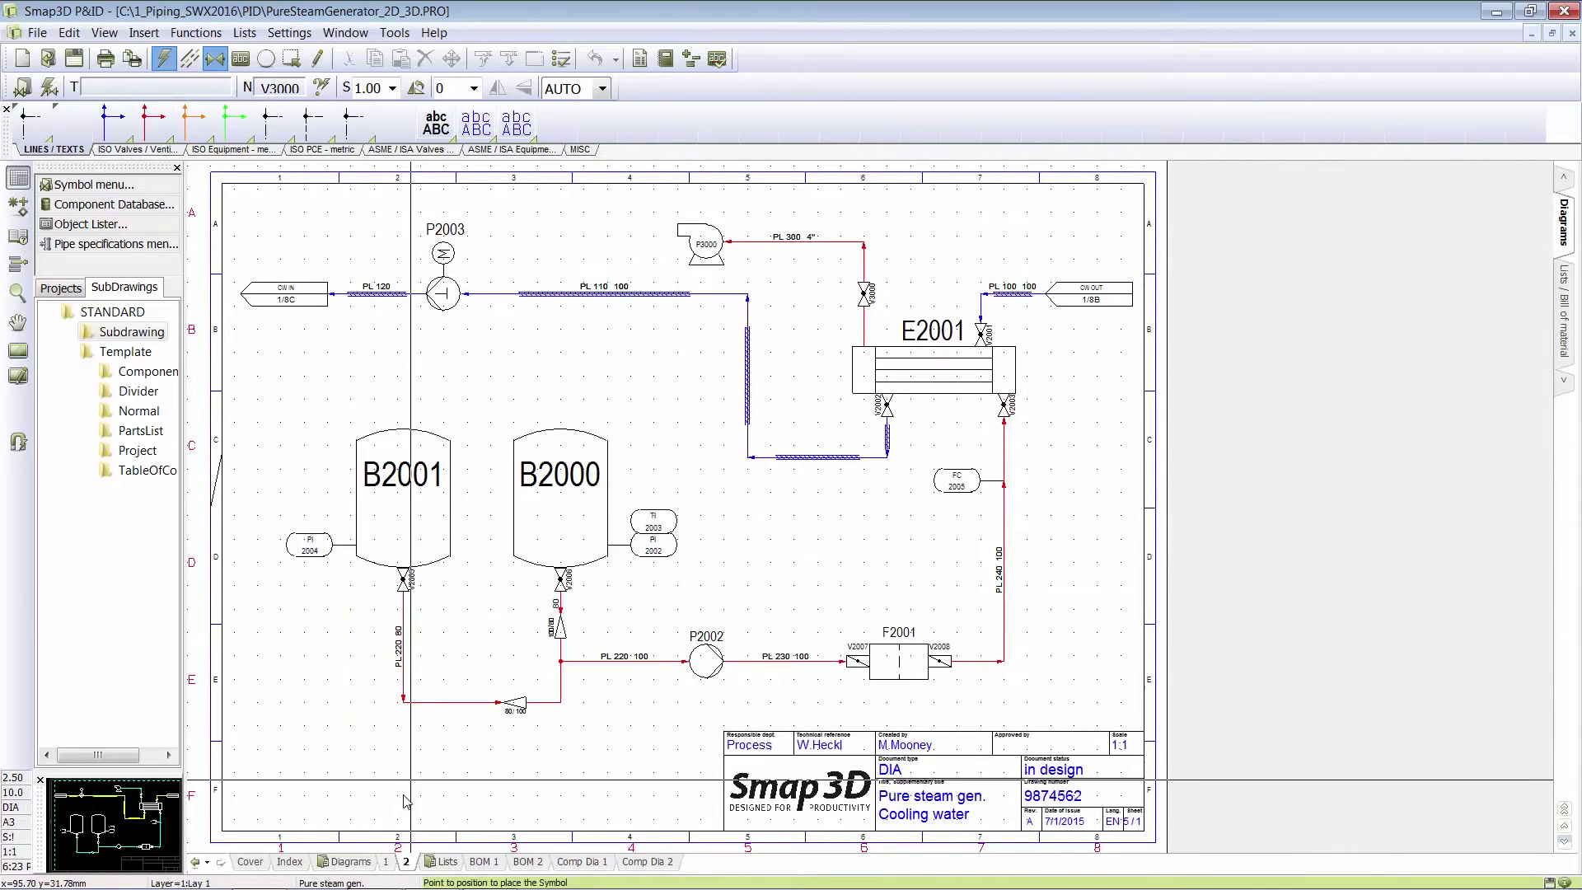
On sheet 1, inspect the W4101 and PL 80 tooltips, then follow the 2/8B connector back to sheet 2
{"action": "left_click", "coordinate": [385, 861]}
{"action": "scroll", "coordinate": [908, 515], "scroll_direction": "up", "scroll_amount": 4}
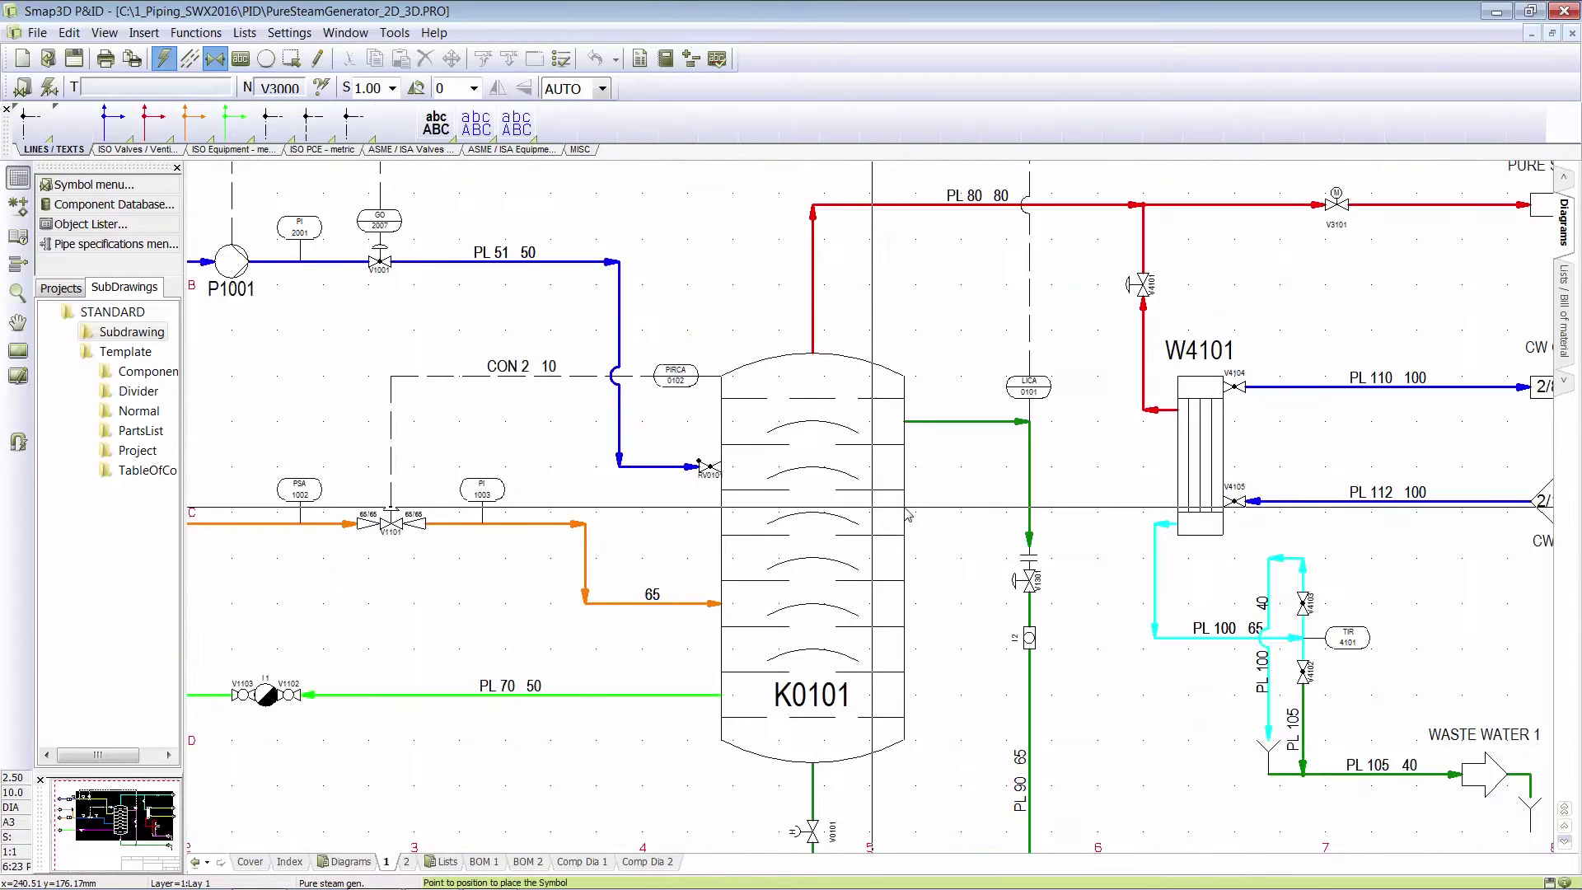
{"action": "mouse_move", "coordinate": [1196, 422]}
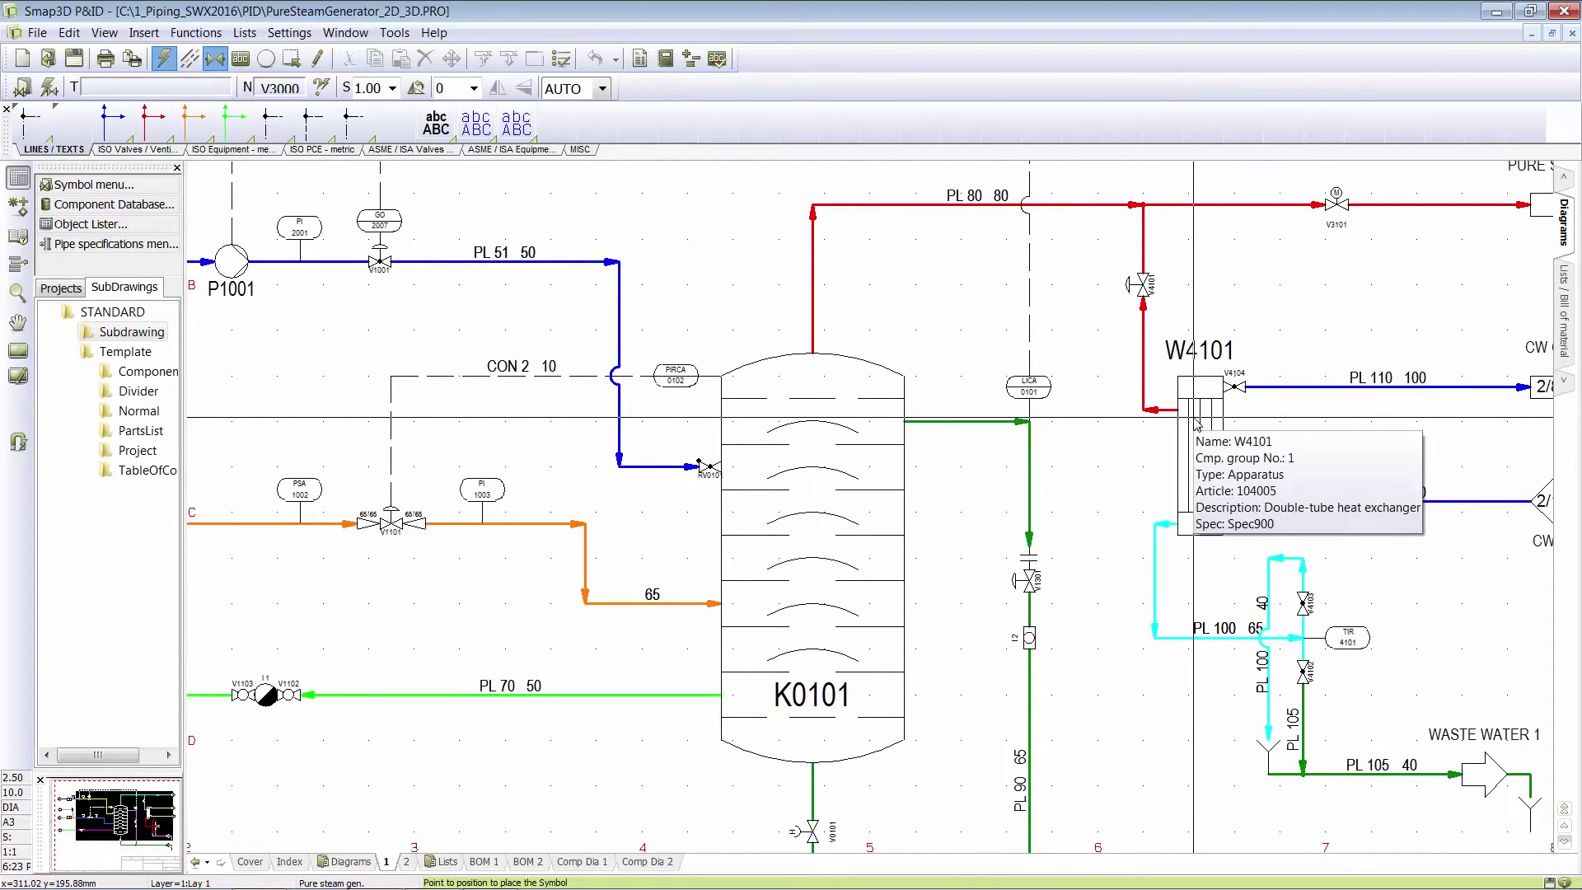
{"action": "scroll", "coordinate": [1196, 422], "scroll_direction": "down", "scroll_amount": 4}
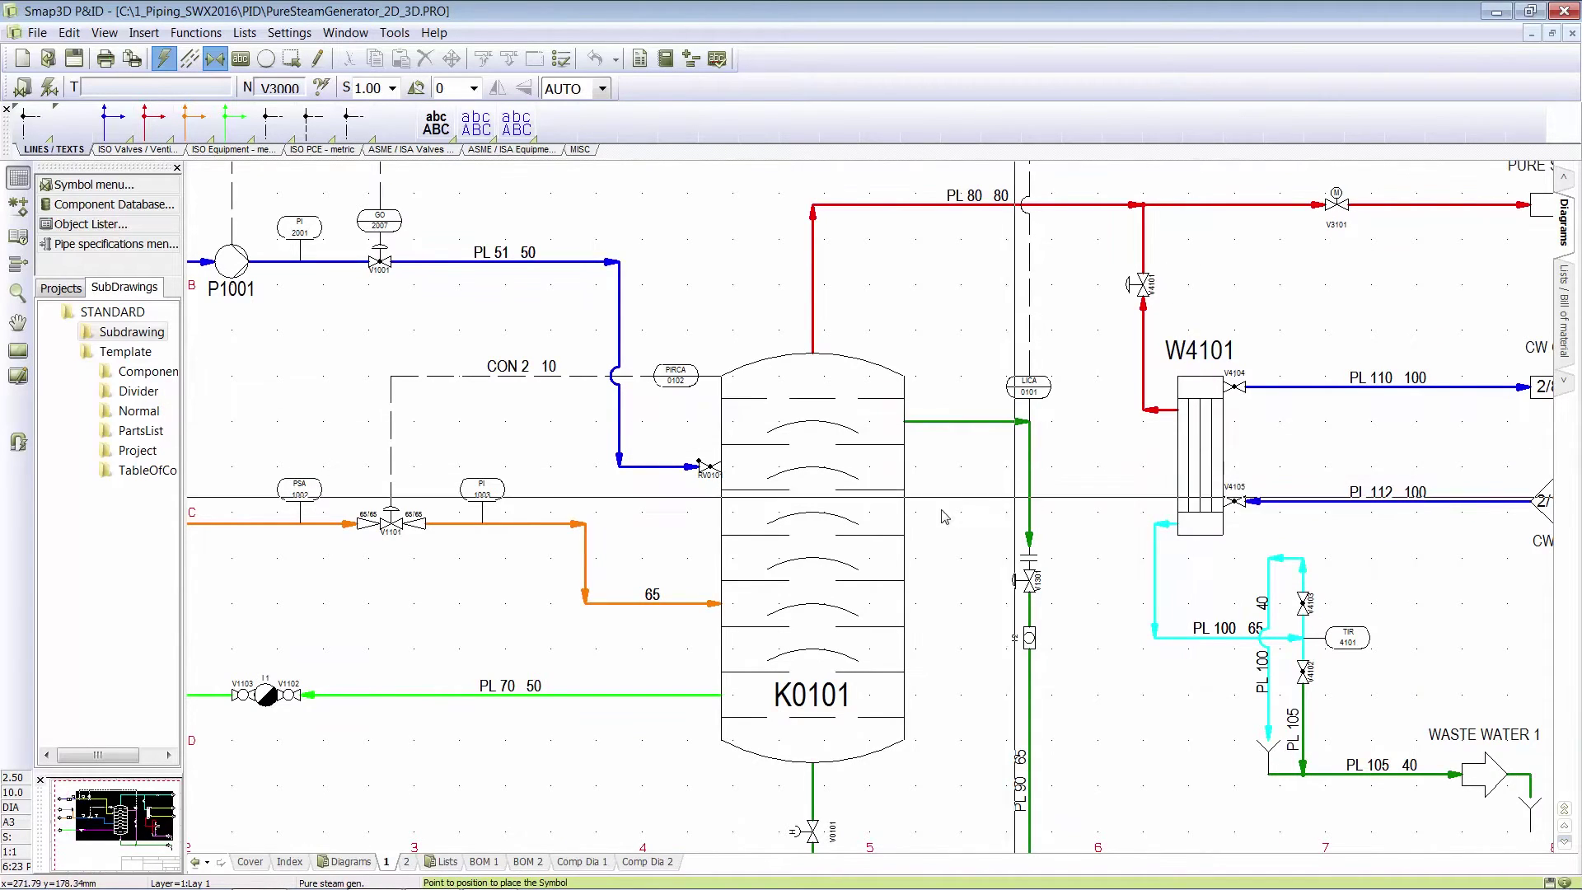
{"action": "scroll", "coordinate": [1259, 216], "scroll_direction": "up", "scroll_amount": 4}
{"action": "mouse_move", "coordinate": [1258, 217]}
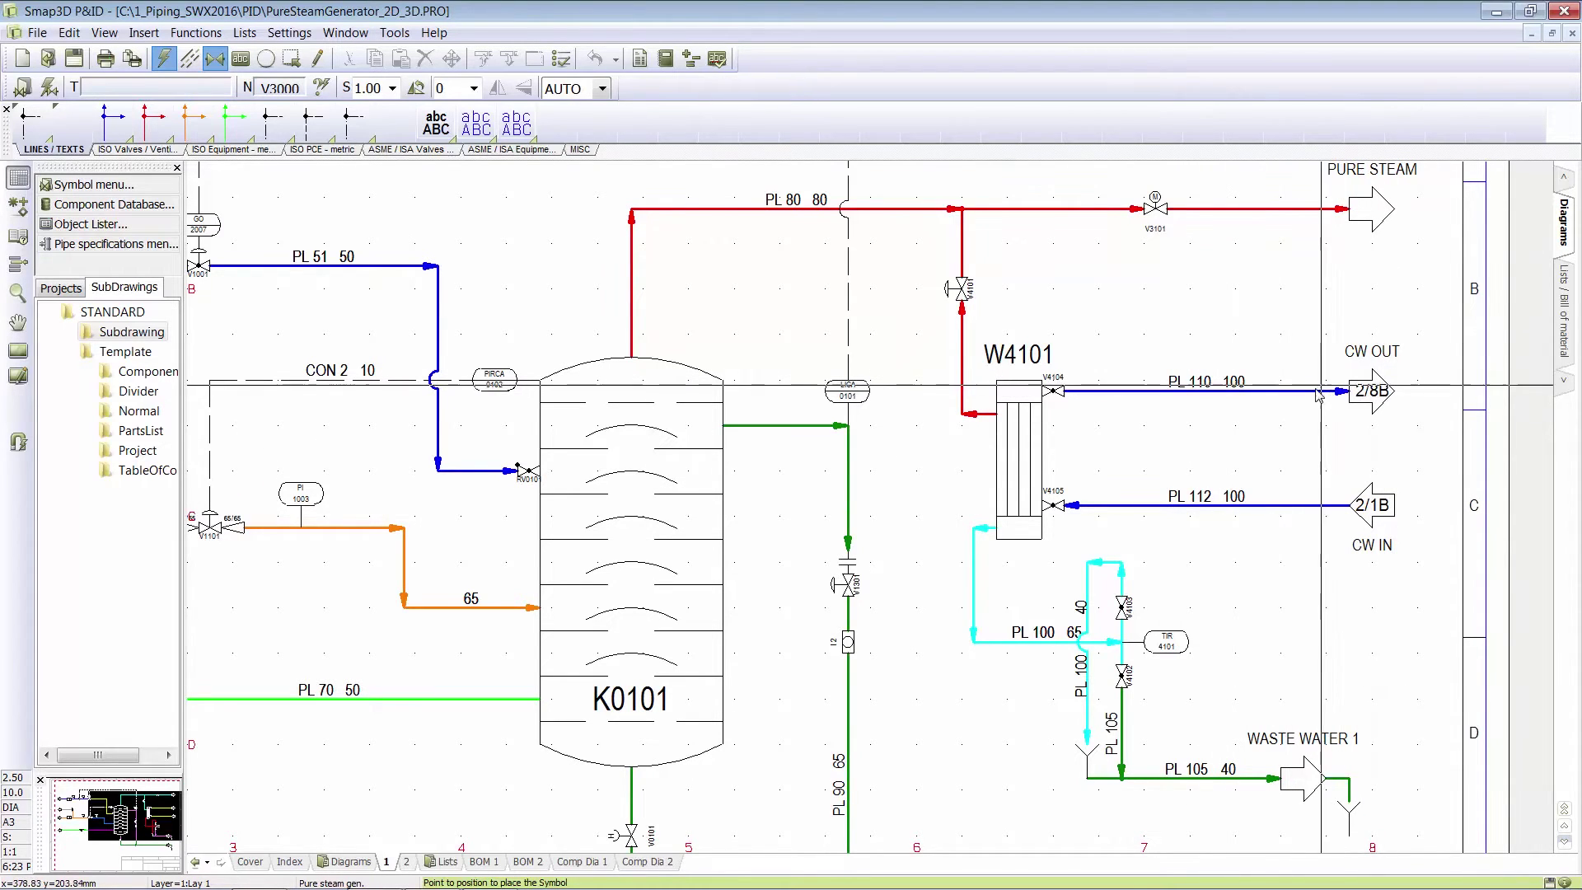
{"action": "double_click", "coordinate": [1372, 390]}
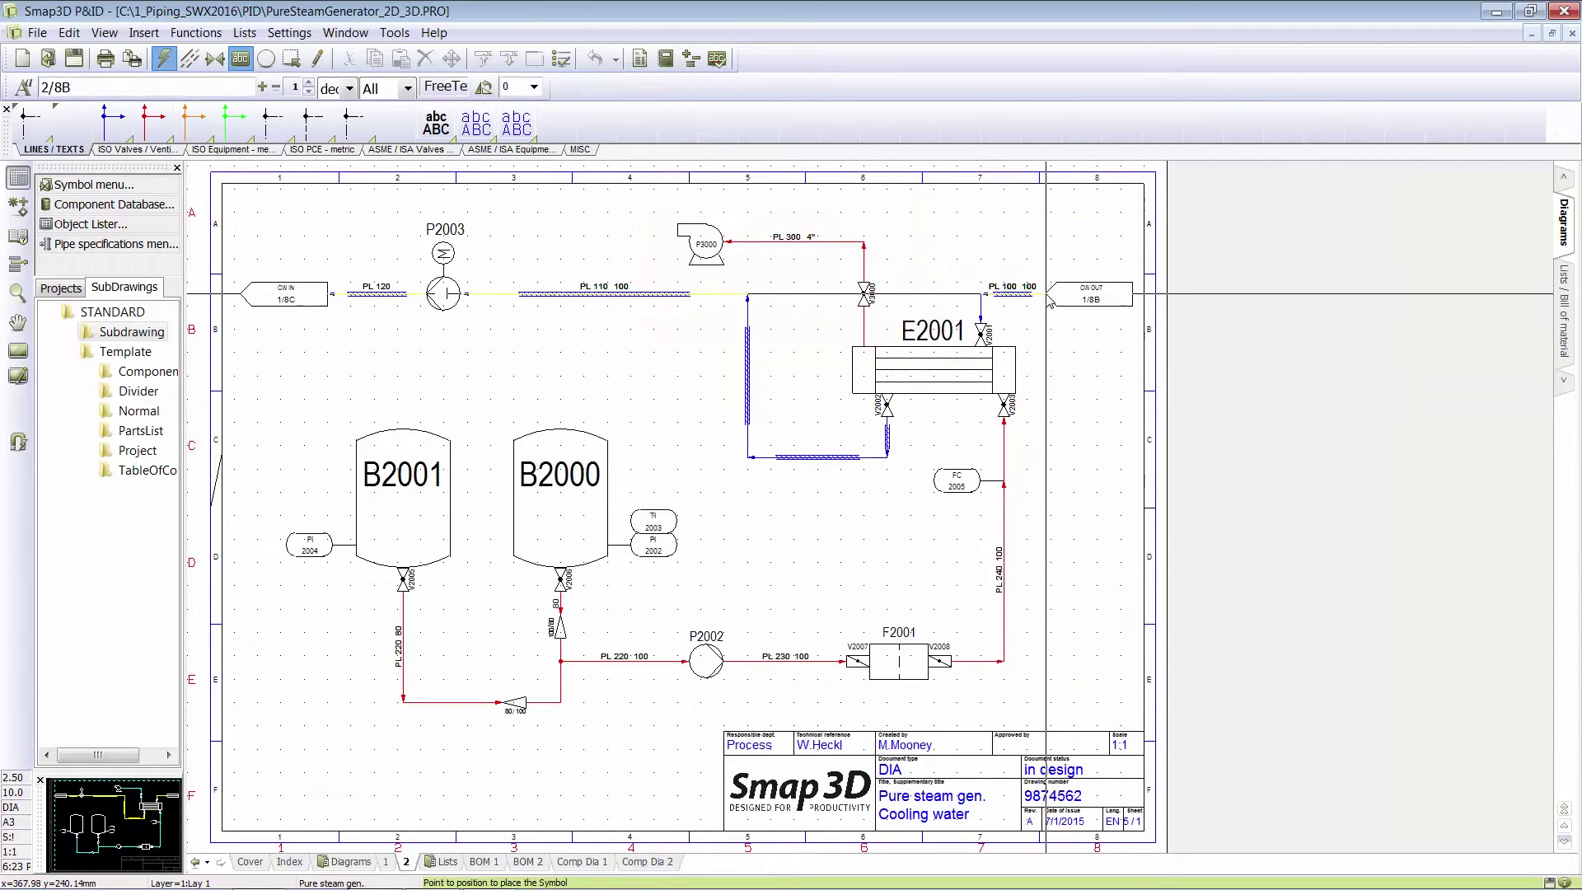
Zoom and pan sheet 2 to bring pump P3000, exchanger E2001 and valve V3000 into view
{"action": "scroll", "coordinate": [1049, 300], "scroll_direction": "up", "scroll_amount": 2}
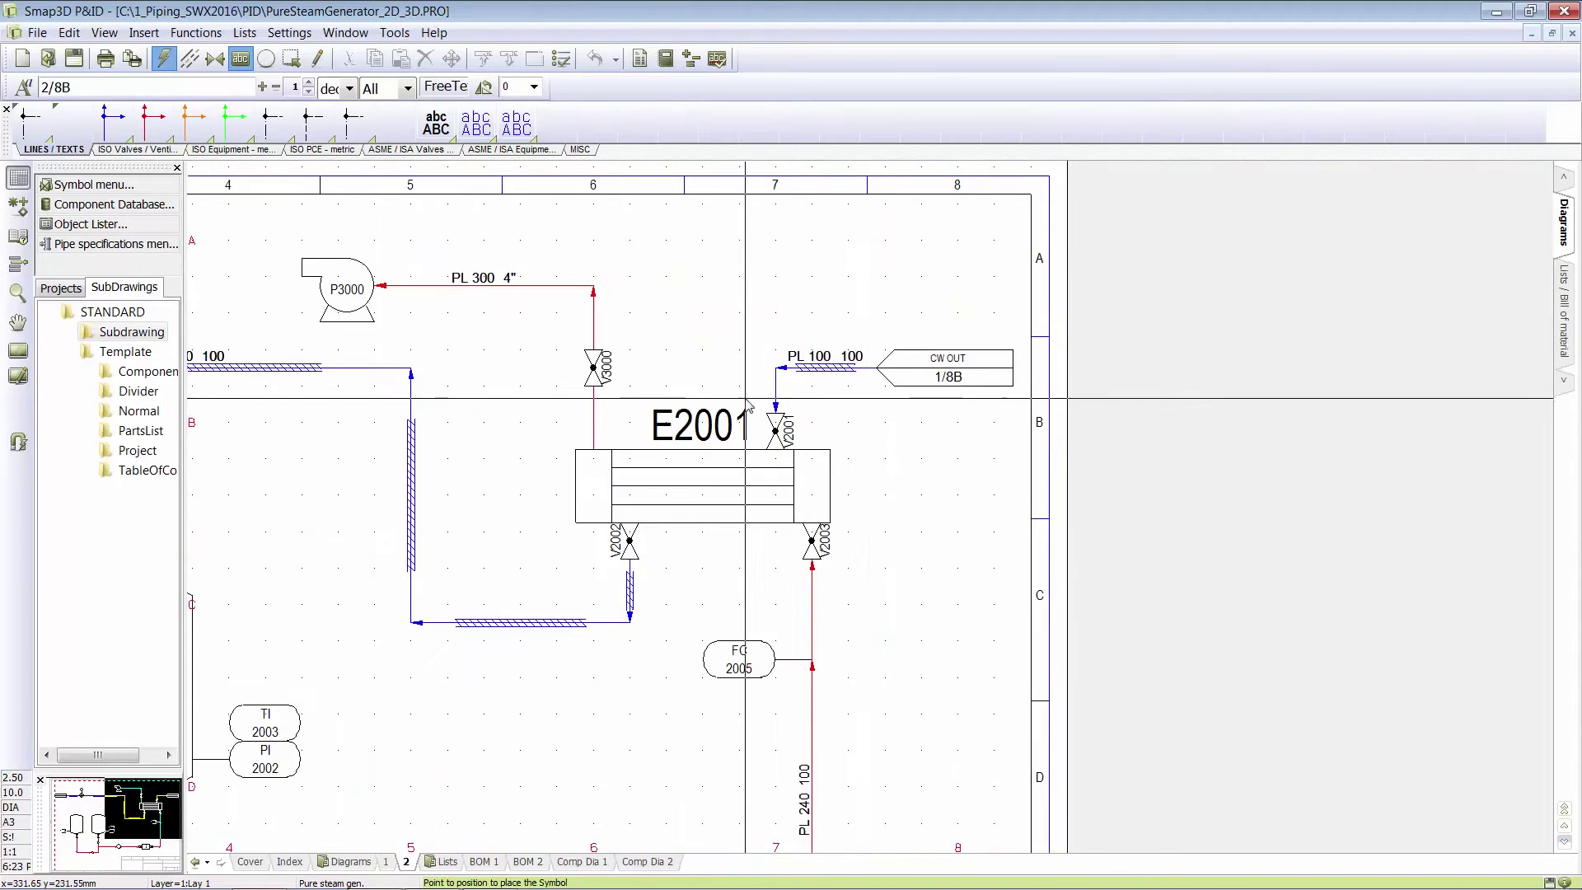
{"action": "middle_click_drag", "start_coordinate": [748, 403], "coordinate": [993, 447]}
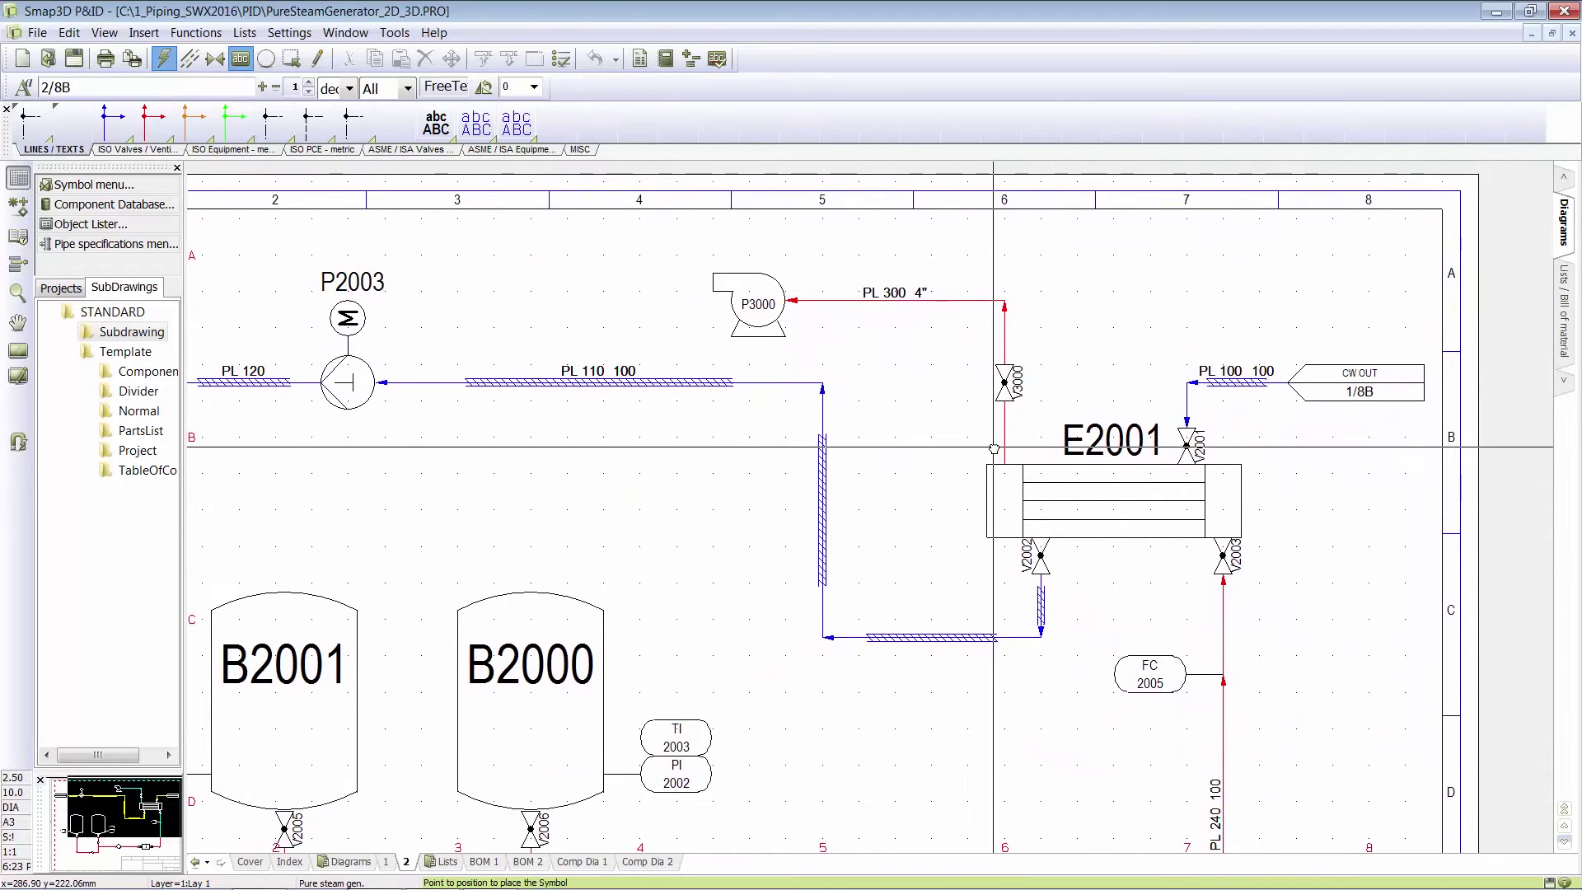
{"action": "scroll", "coordinate": [993, 447], "scroll_direction": "up", "scroll_amount": 1}
{"action": "middle_click_drag", "start_coordinate": [577, 387], "coordinate": [575, 409]}
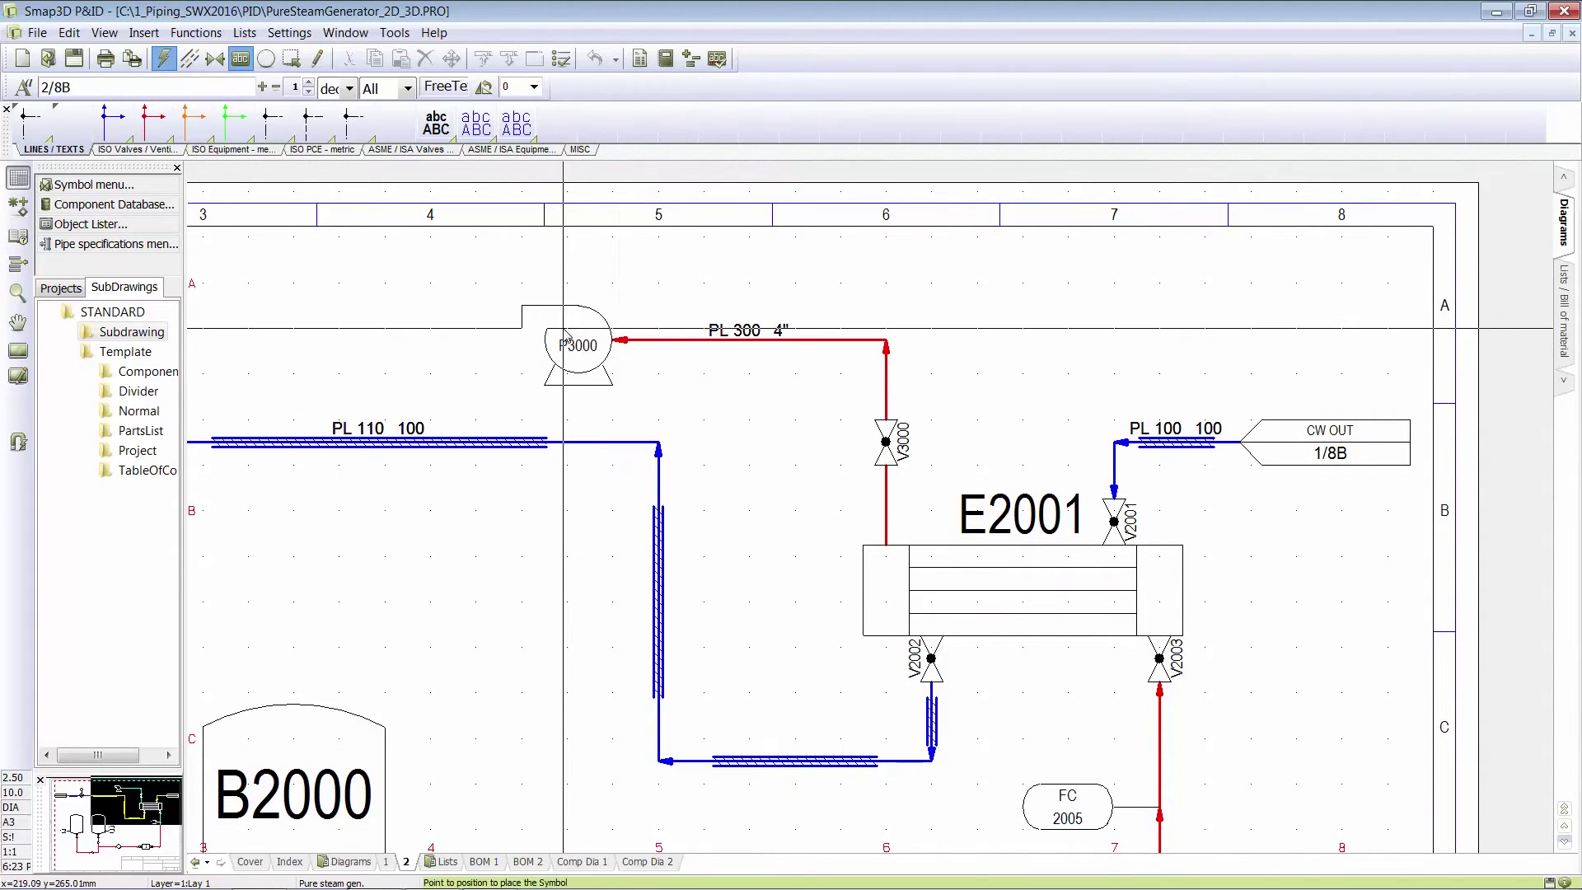
{"action": "mouse_move", "coordinate": [575, 329]}
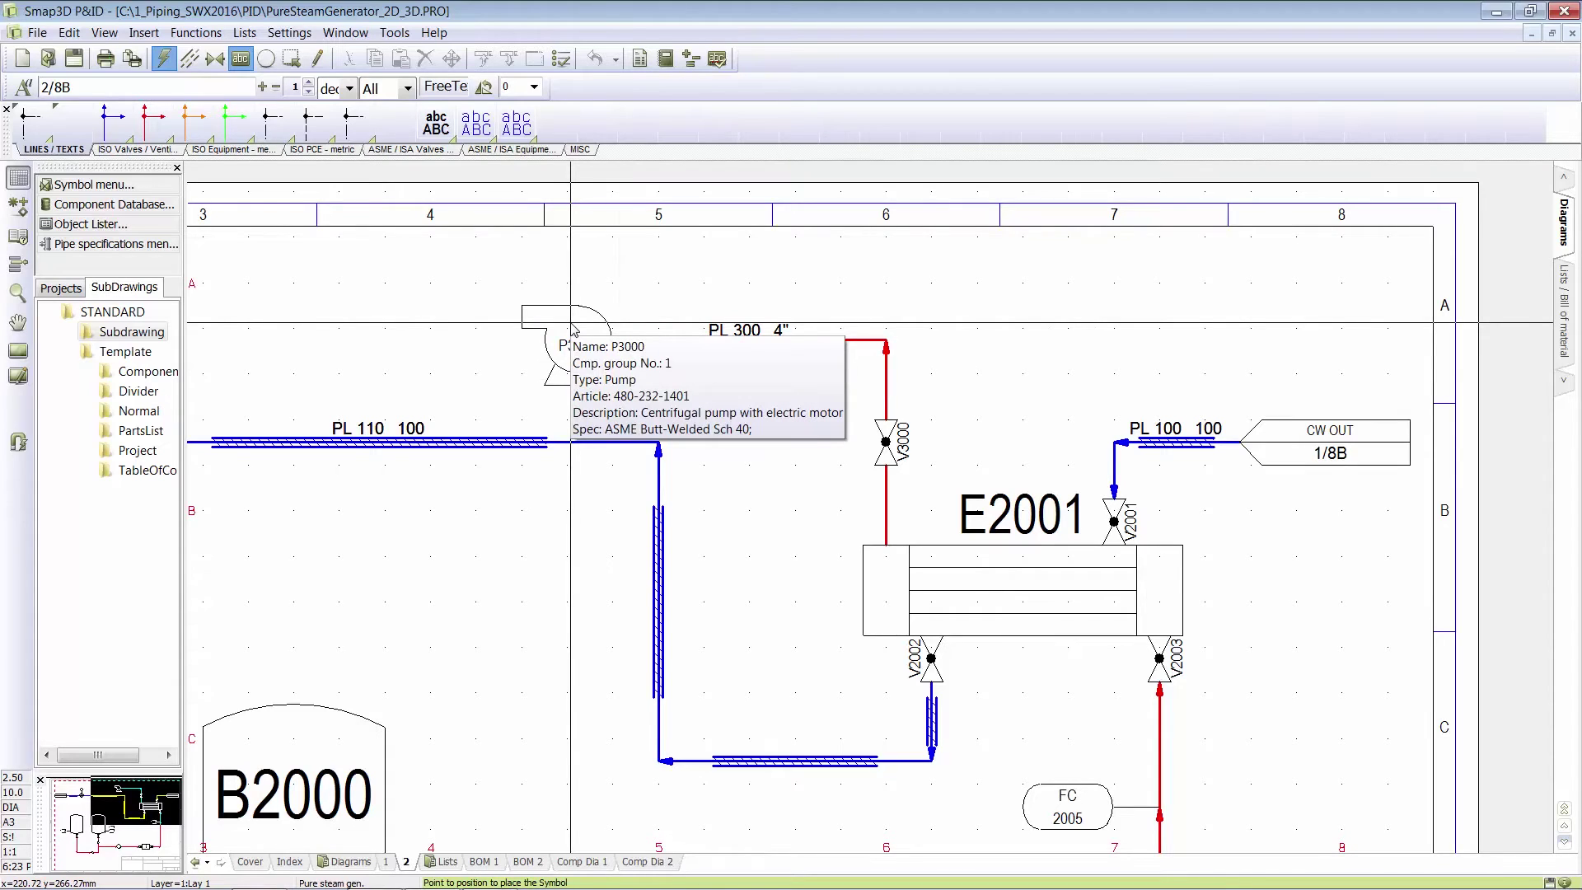
Open the Component data window for valve V3000 and move it into a clear position
{"action": "left_click", "coordinate": [887, 443]}
{"action": "double_click", "coordinate": [887, 443]}
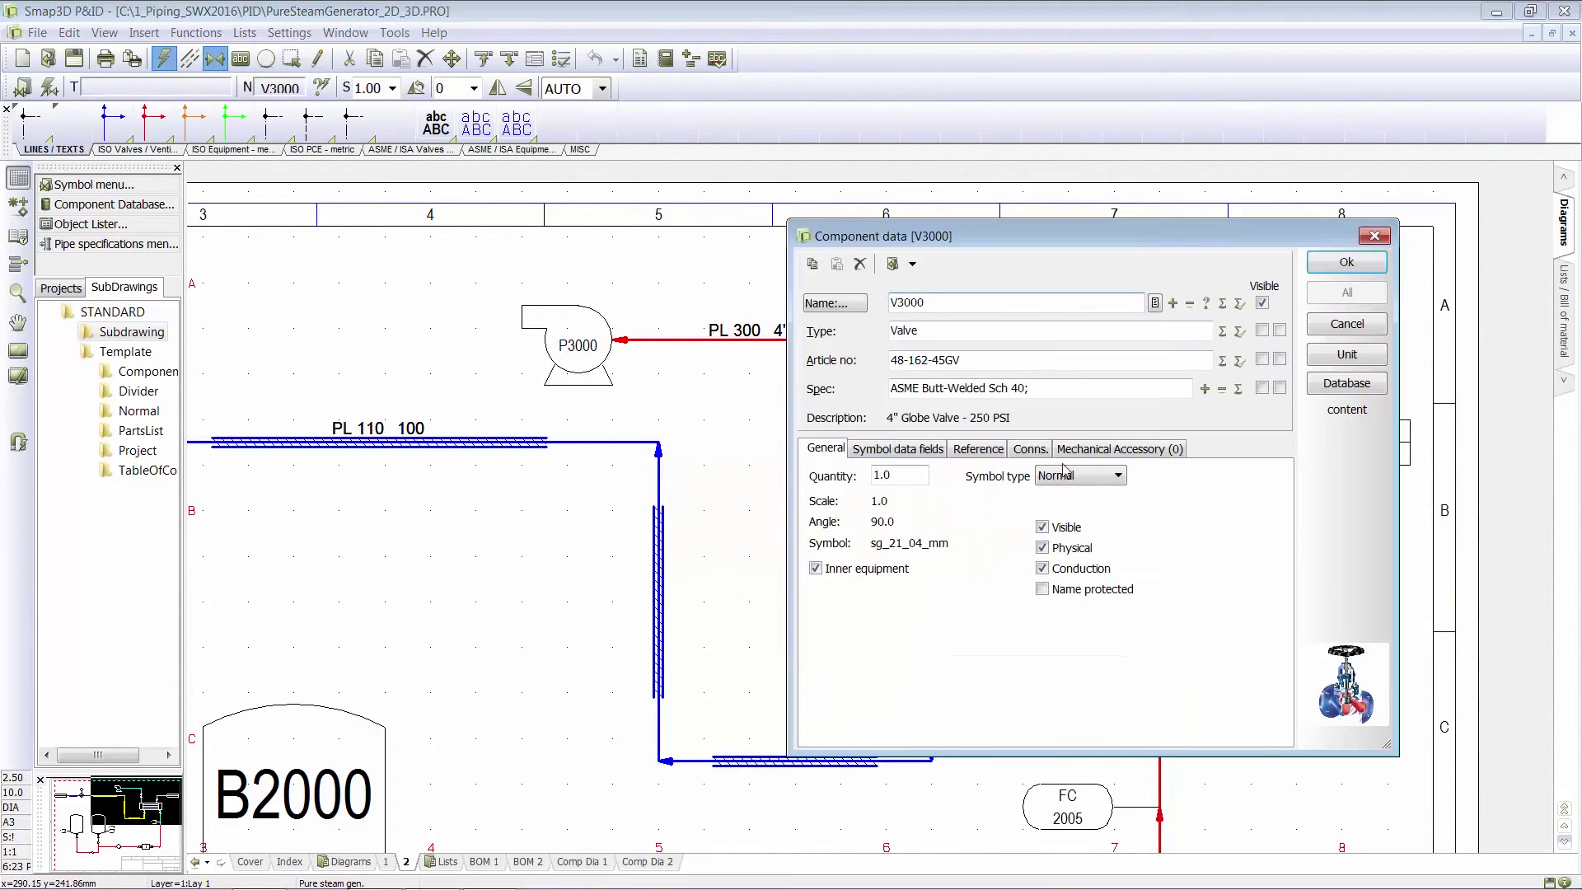
{"action": "left_click_drag", "start_coordinate": [999, 243], "coordinate": [904, 164]}
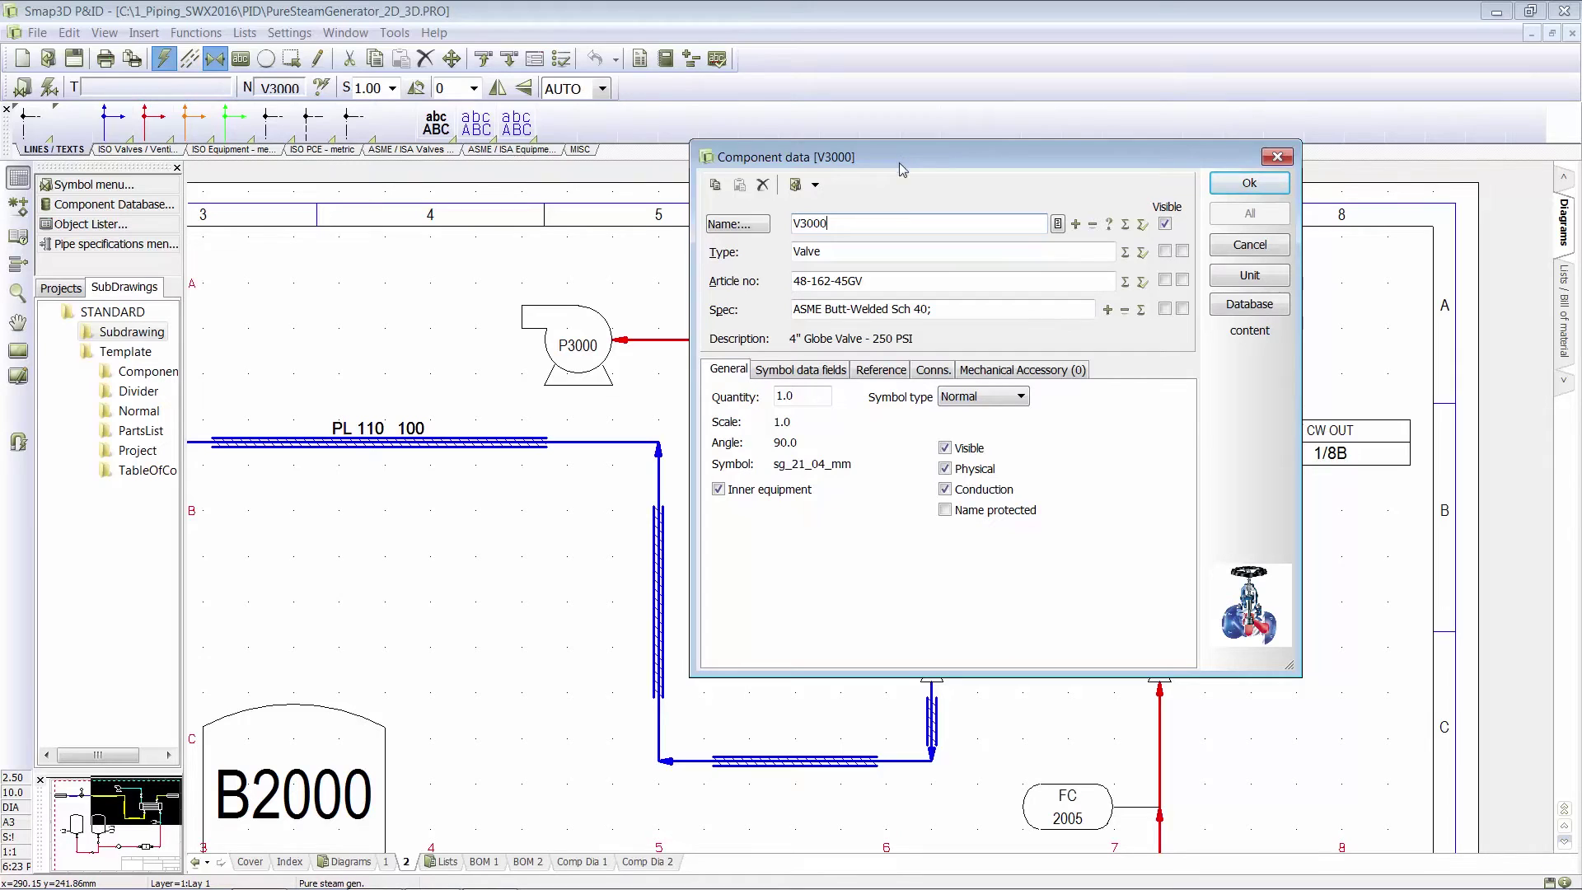
{"action": "left_click_drag", "start_coordinate": [897, 162], "coordinate": [766, 240]}
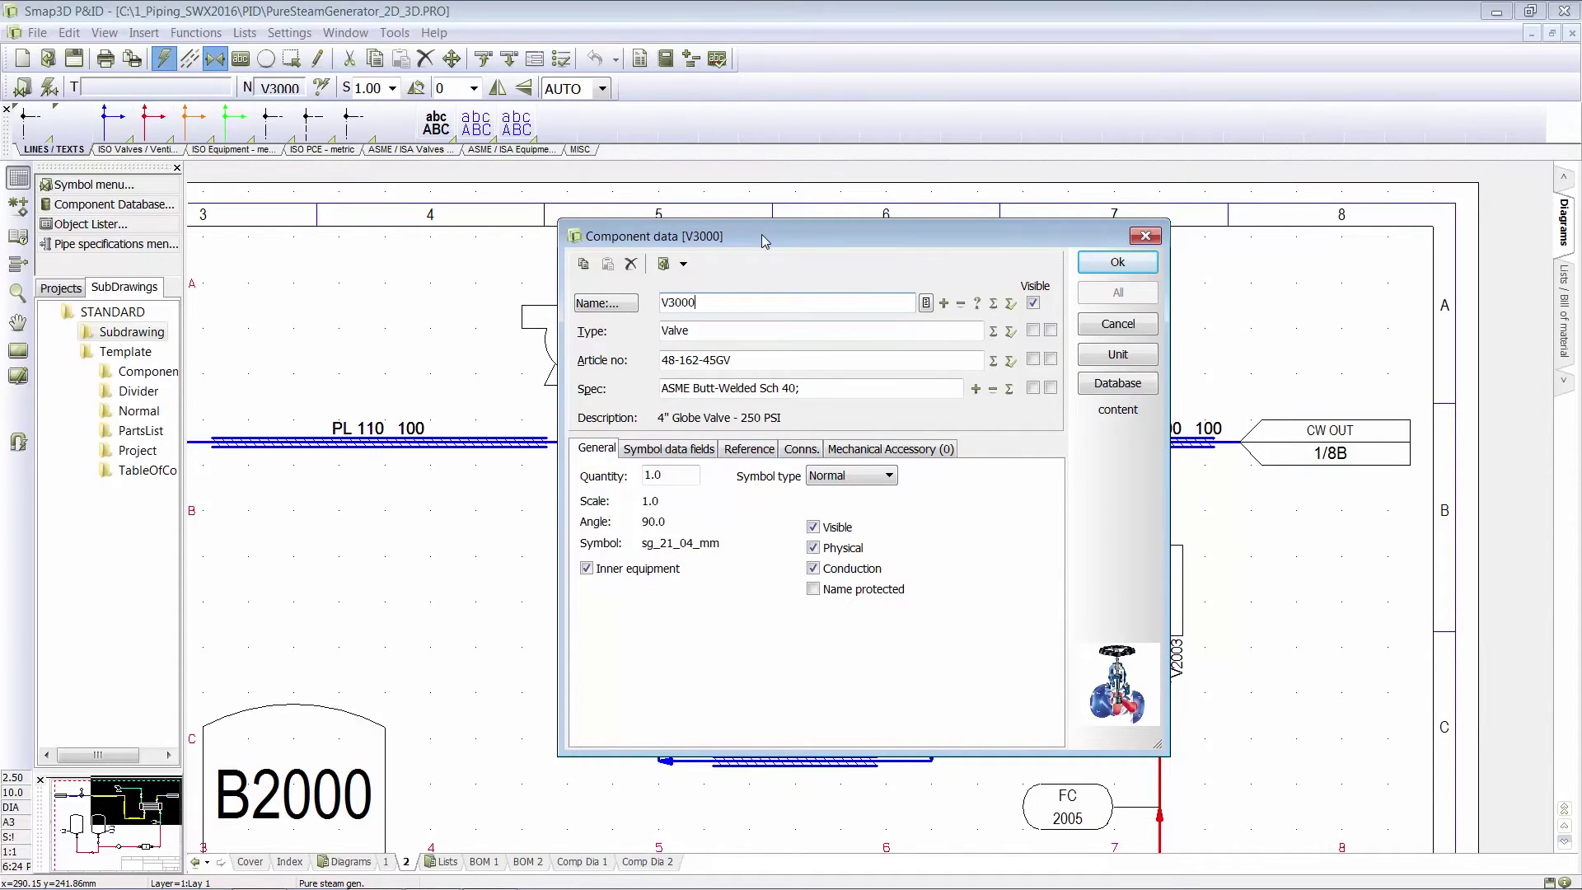
{"action": "left_click_drag", "start_coordinate": [786, 229], "coordinate": [743, 192]}
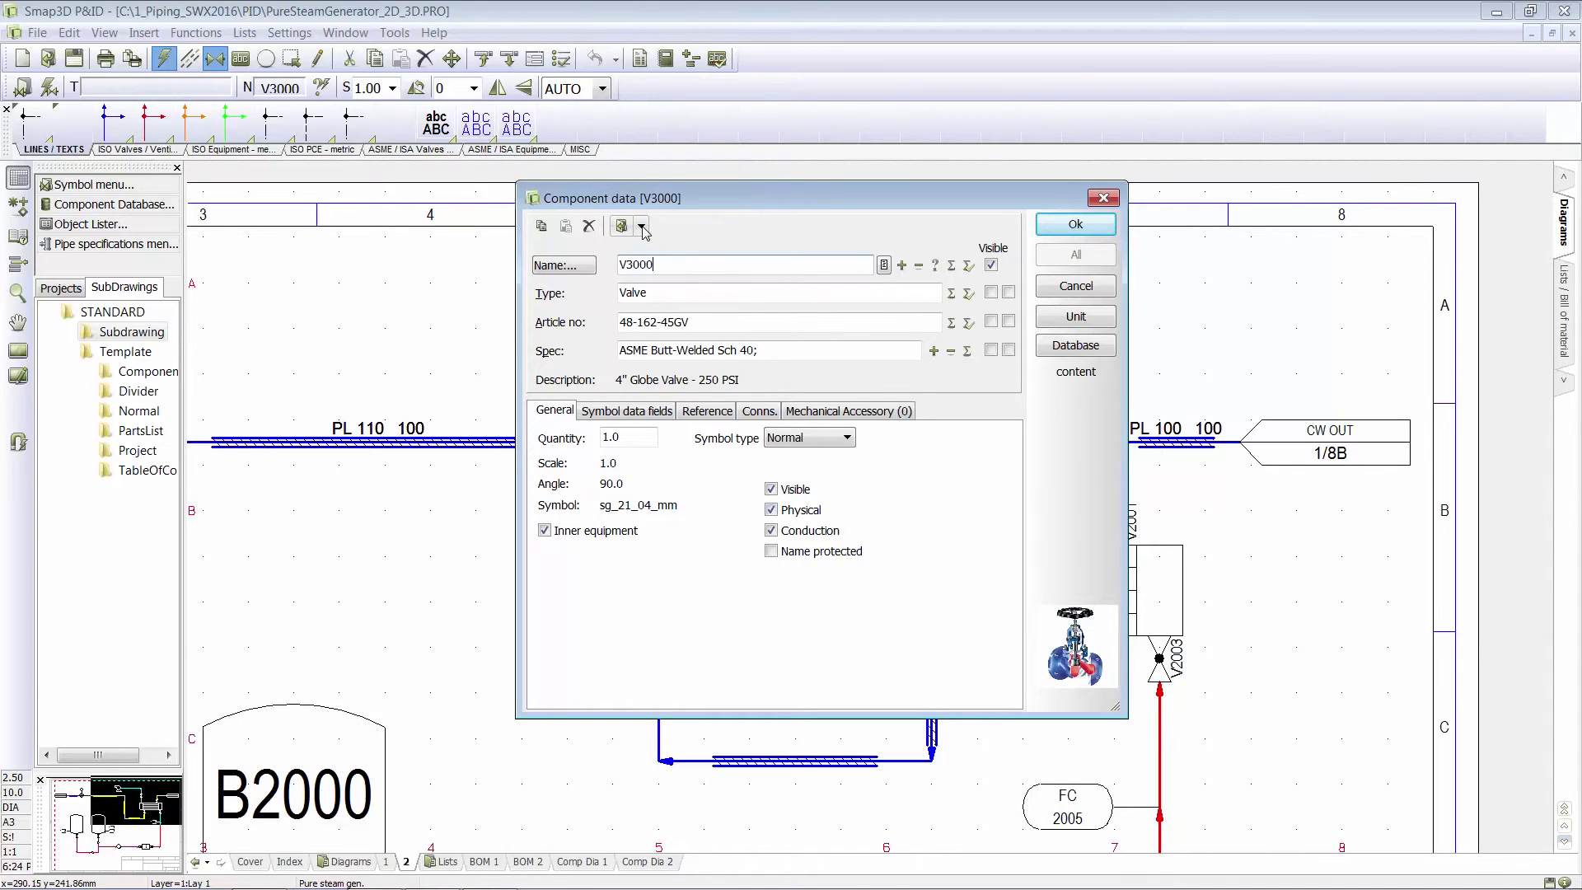
Check V3000's two 4-inch connections, then open its linked ARI-STOBU.pdf datasheet
{"action": "left_click", "coordinate": [758, 410]}
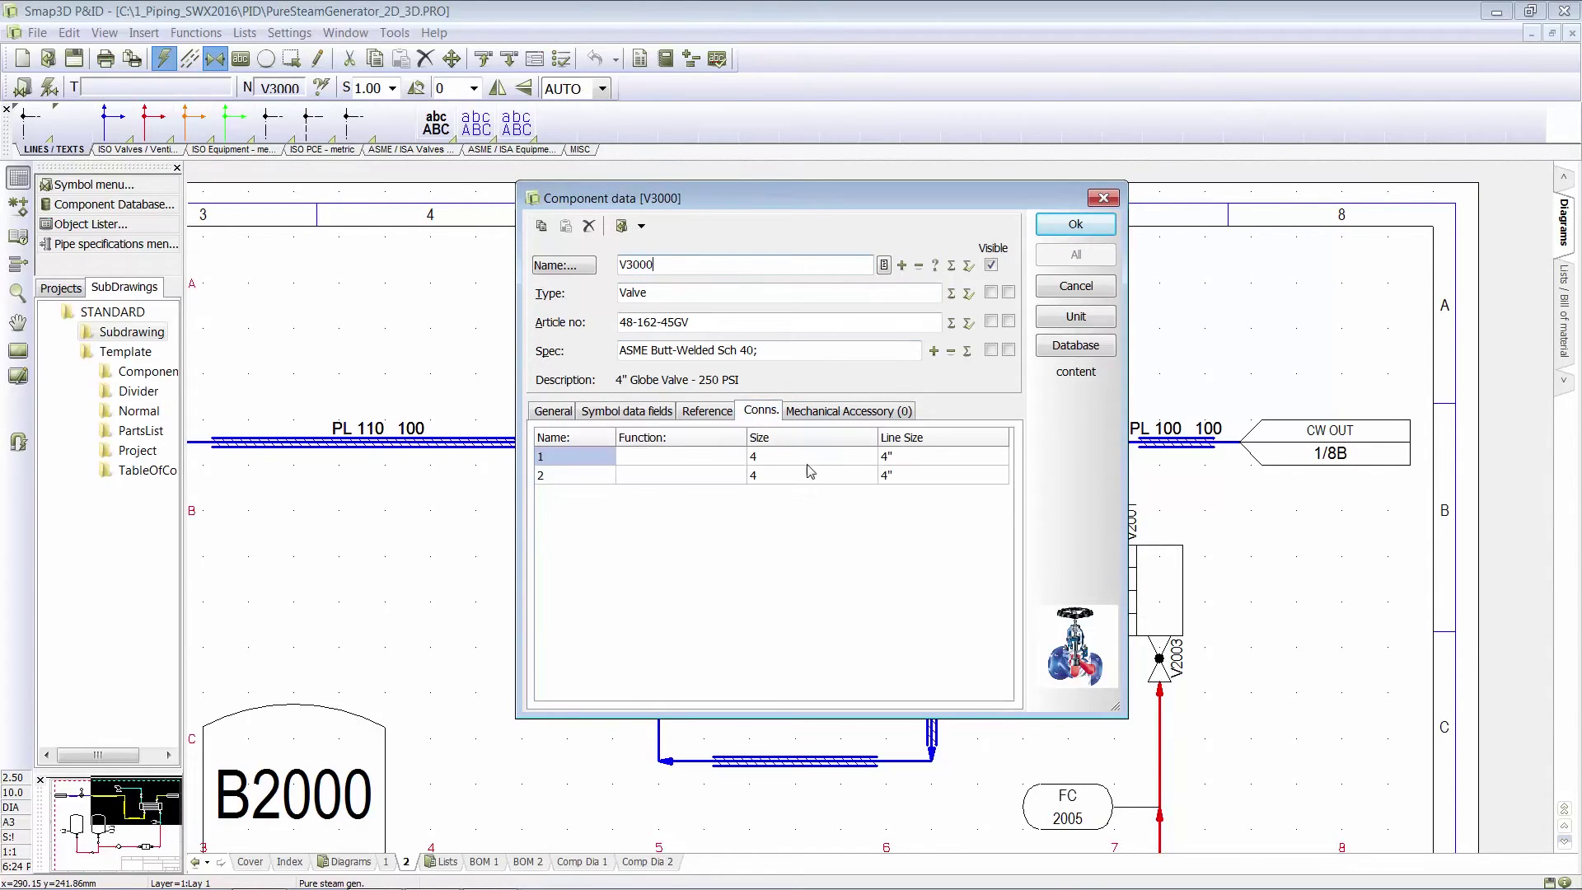
{"action": "left_click", "coordinate": [567, 414]}
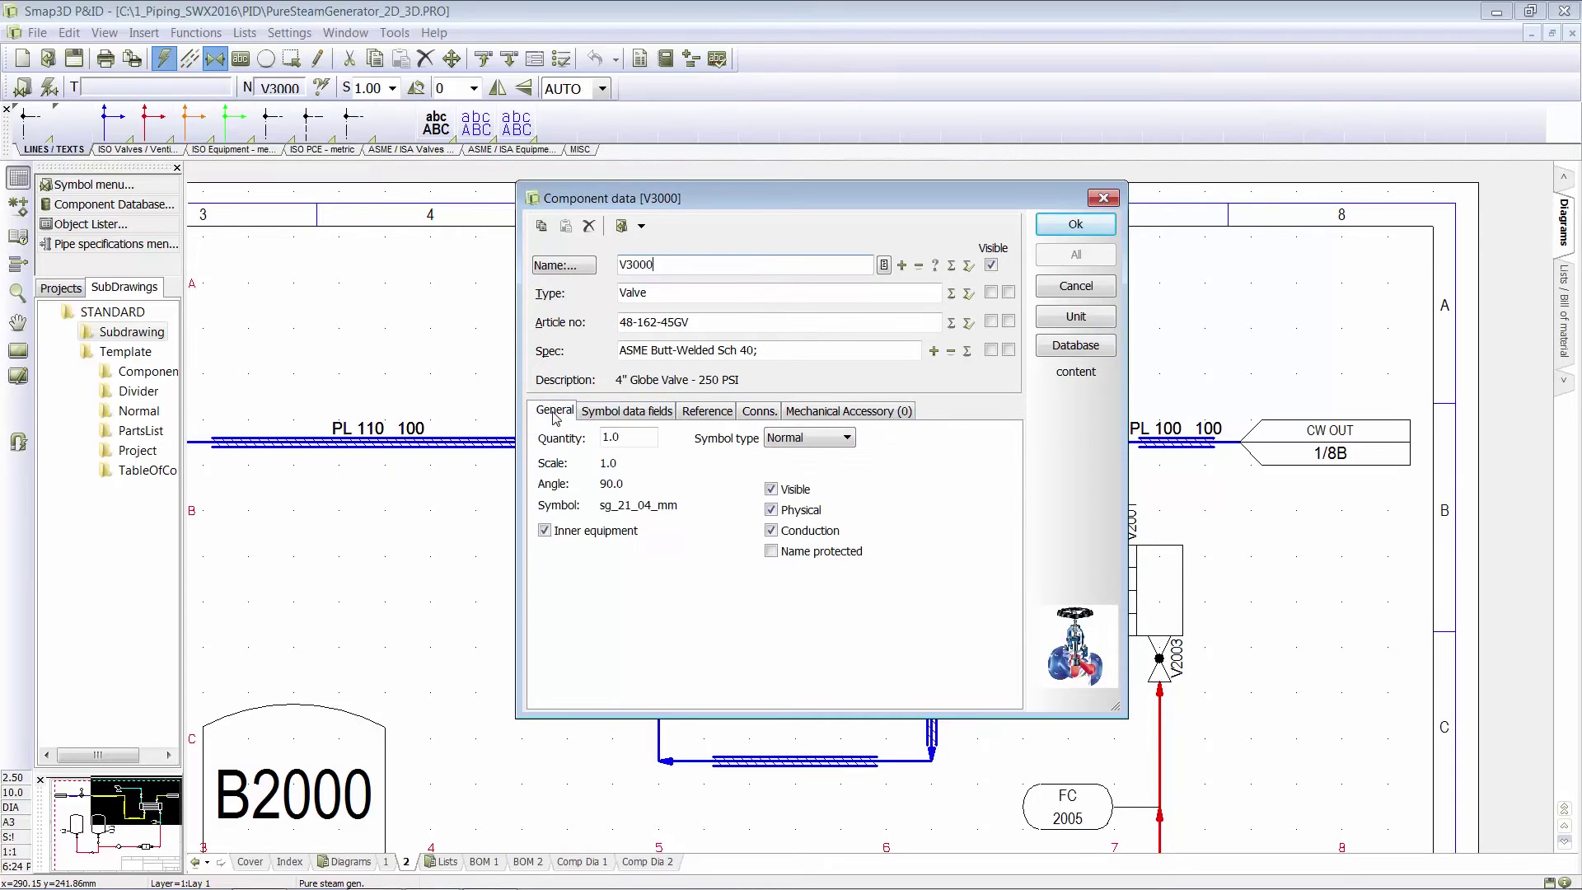
{"action": "left_click", "coordinate": [641, 228]}
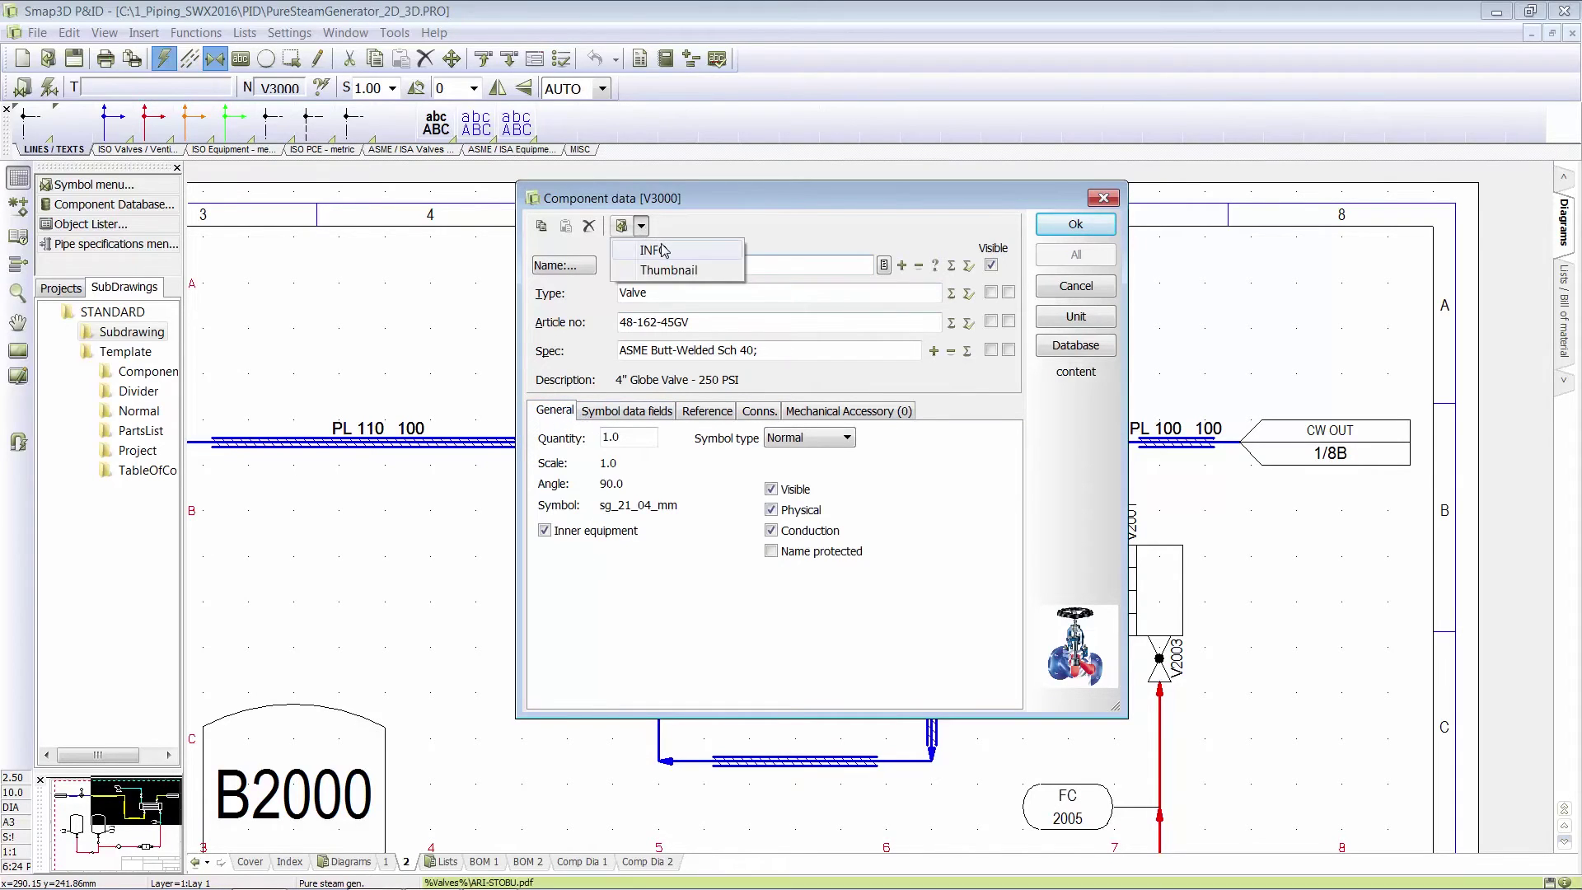
{"action": "left_click", "coordinate": [667, 245]}
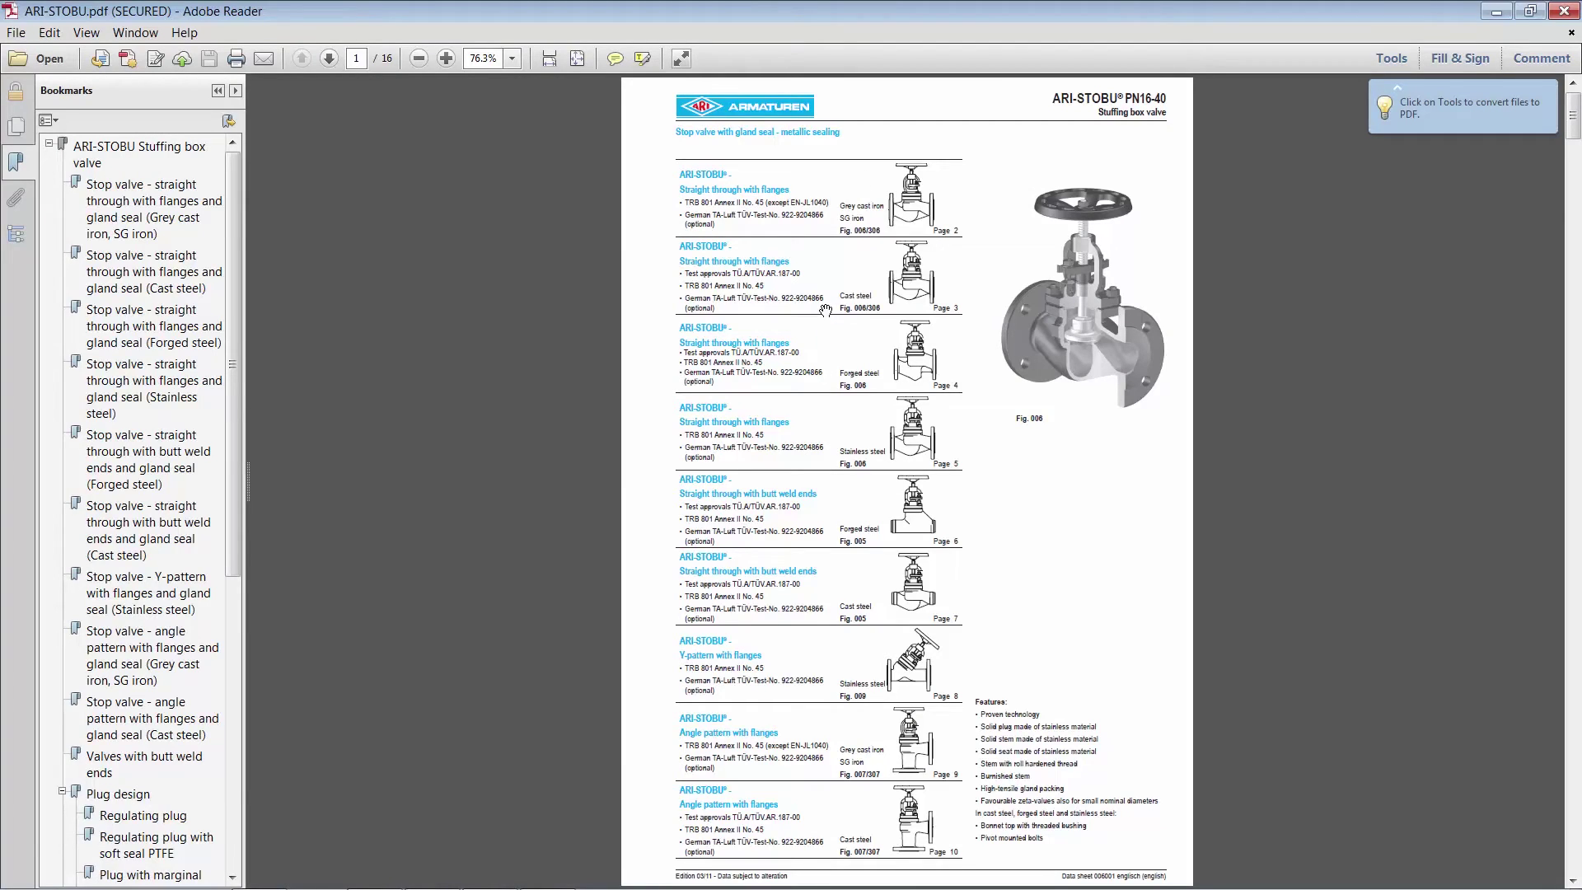
Scroll through the ARI-STOBU PN16-40 stop valve datasheet, then switch back to Smap3D P&ID
{"action": "scroll", "coordinate": [825, 310], "scroll_direction": "down", "scroll_amount": 10}
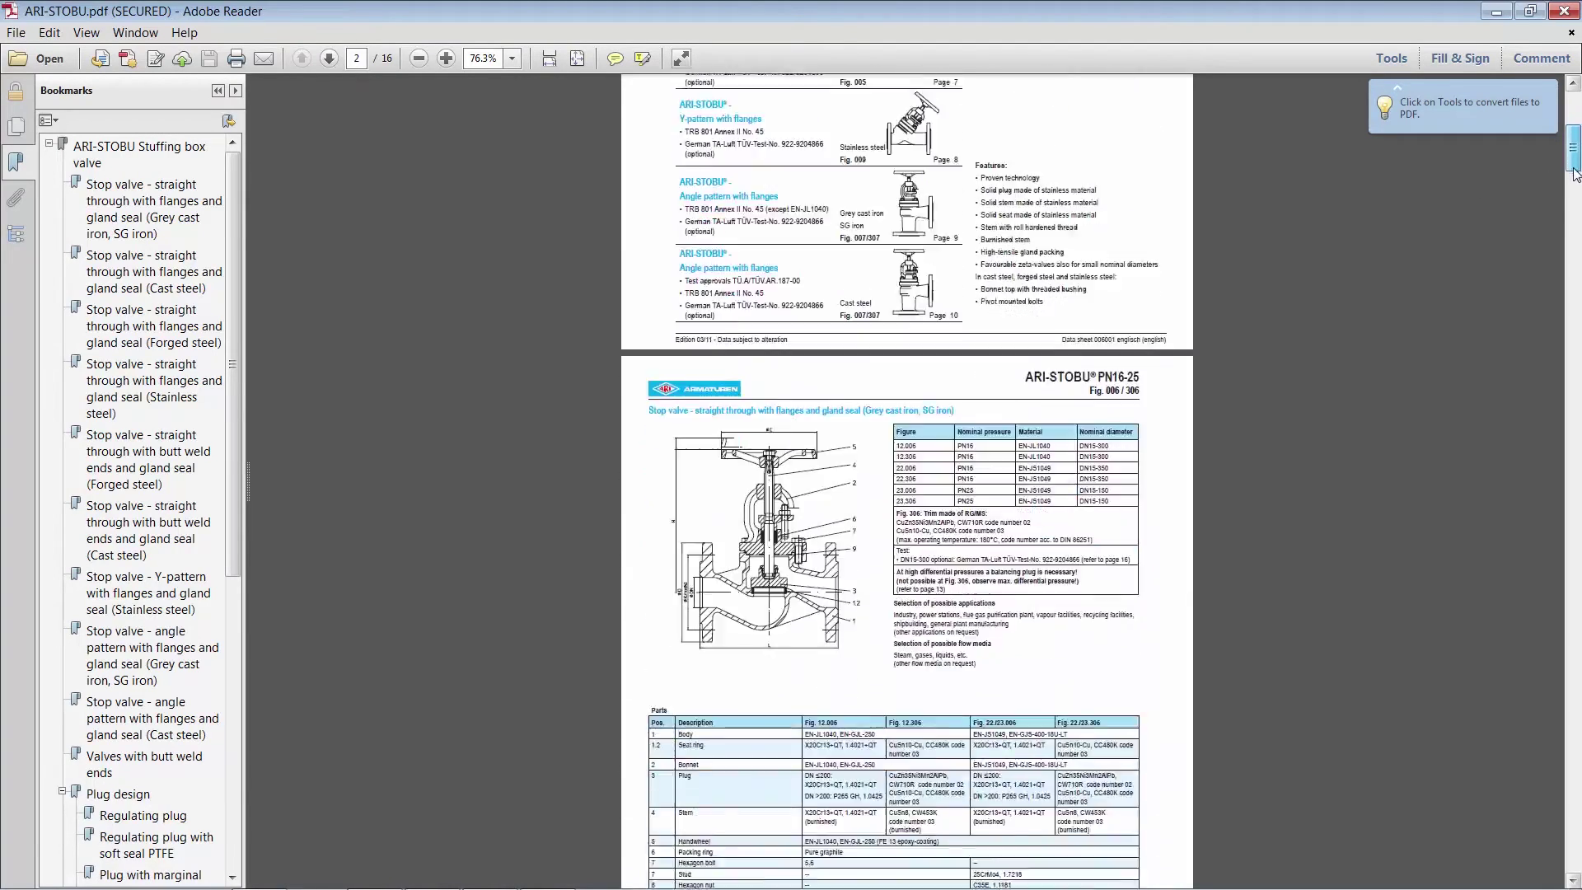
{"action": "left_click_drag", "start_coordinate": [1574, 173], "coordinate": [1574, 434]}
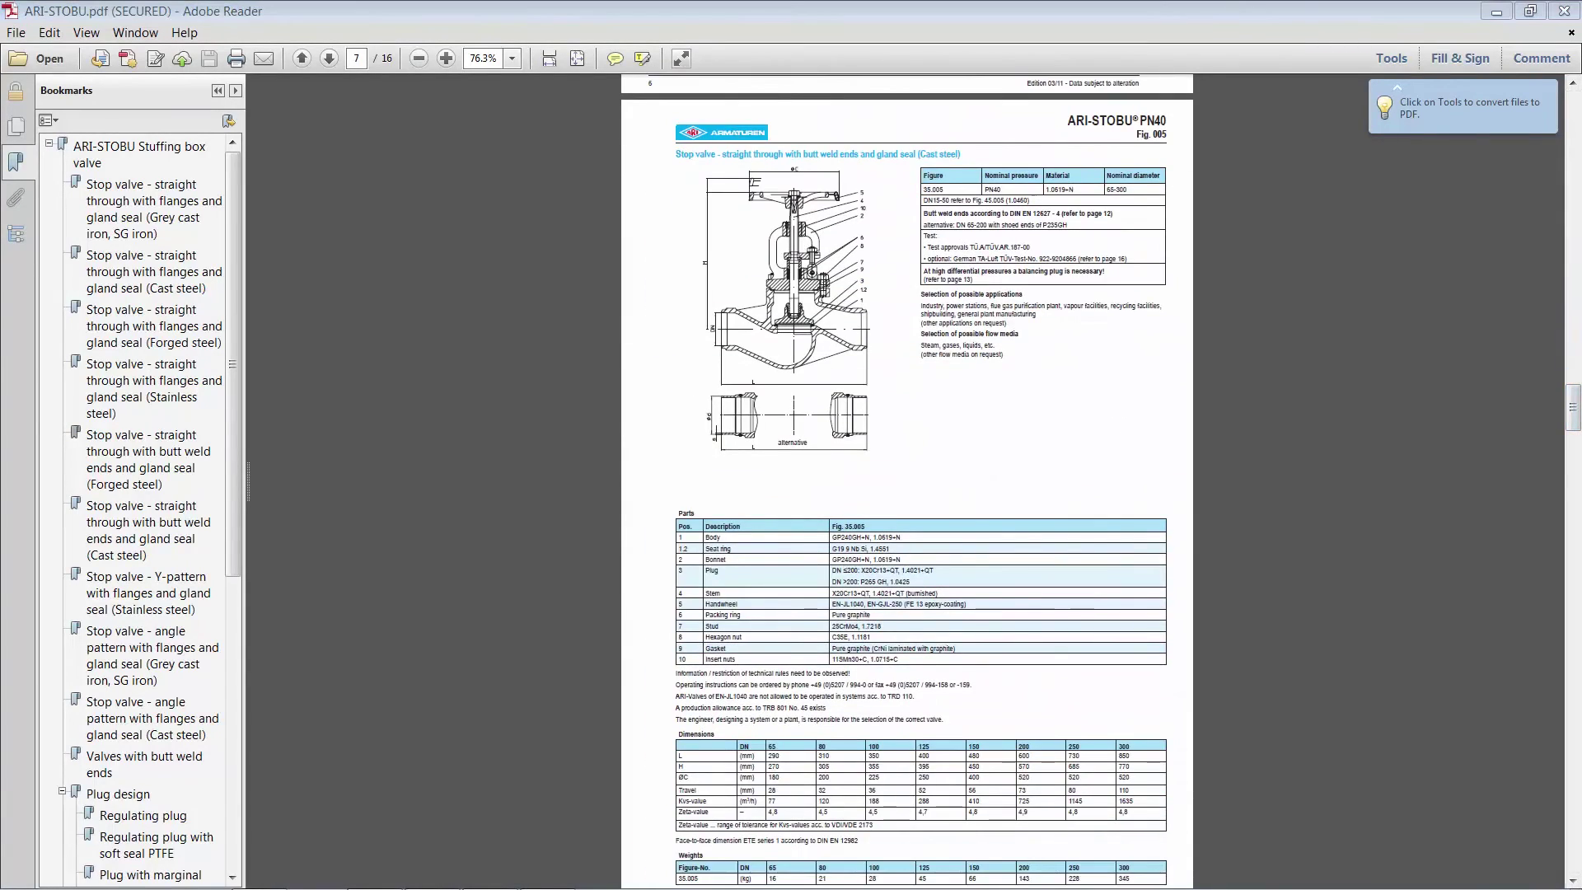
{"action": "key", "text": "alt+Tab"}
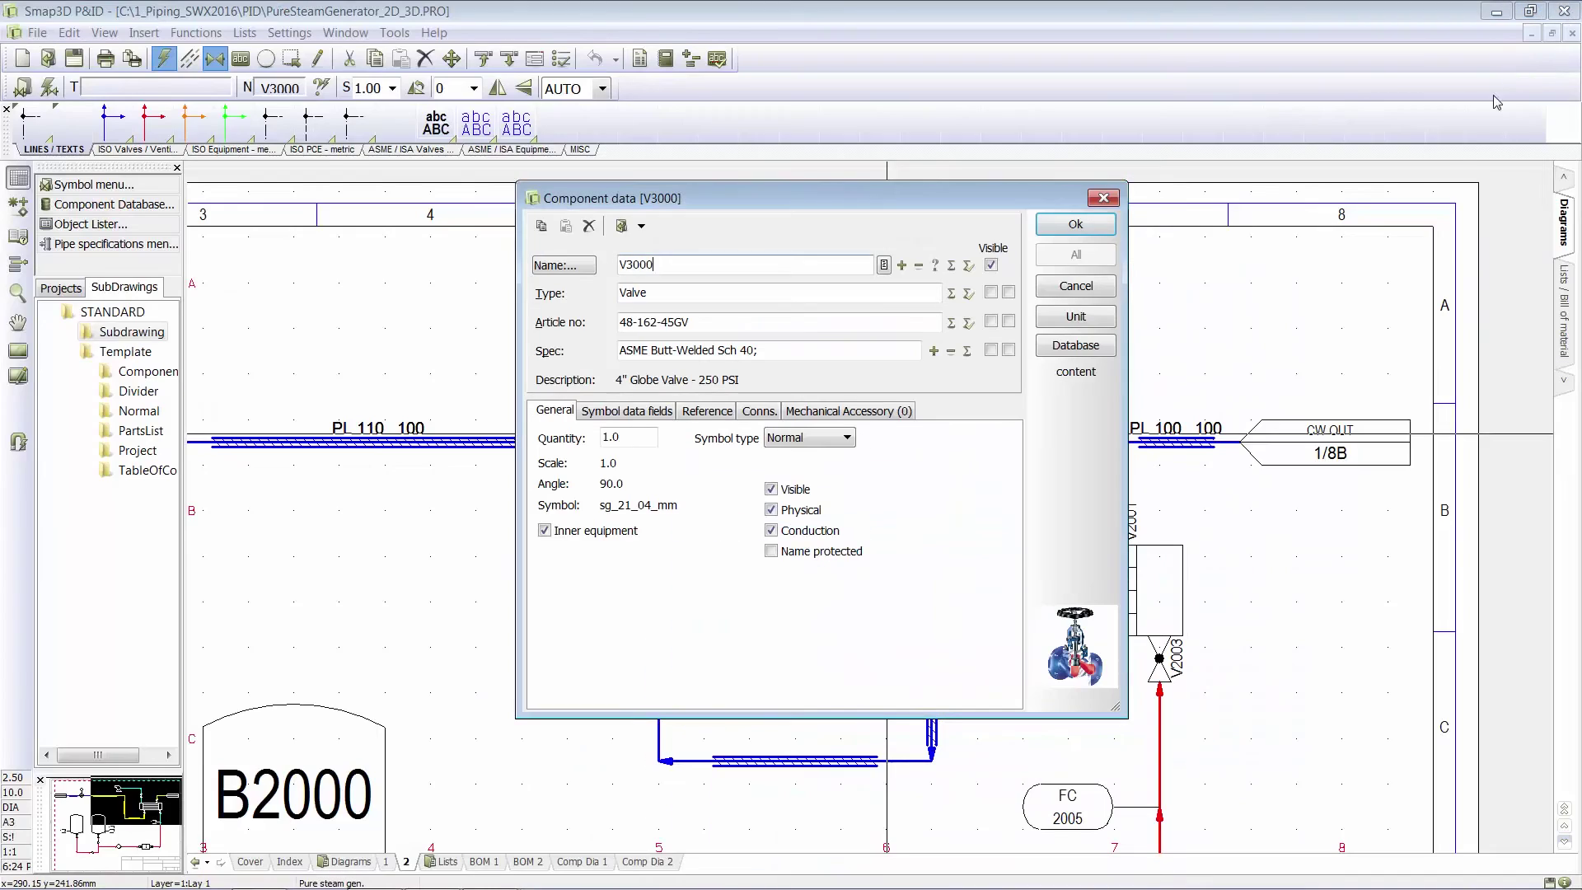
Cancel V3000's component data unchanged and select pipeline PL 300
{"action": "left_click", "coordinate": [1075, 286]}
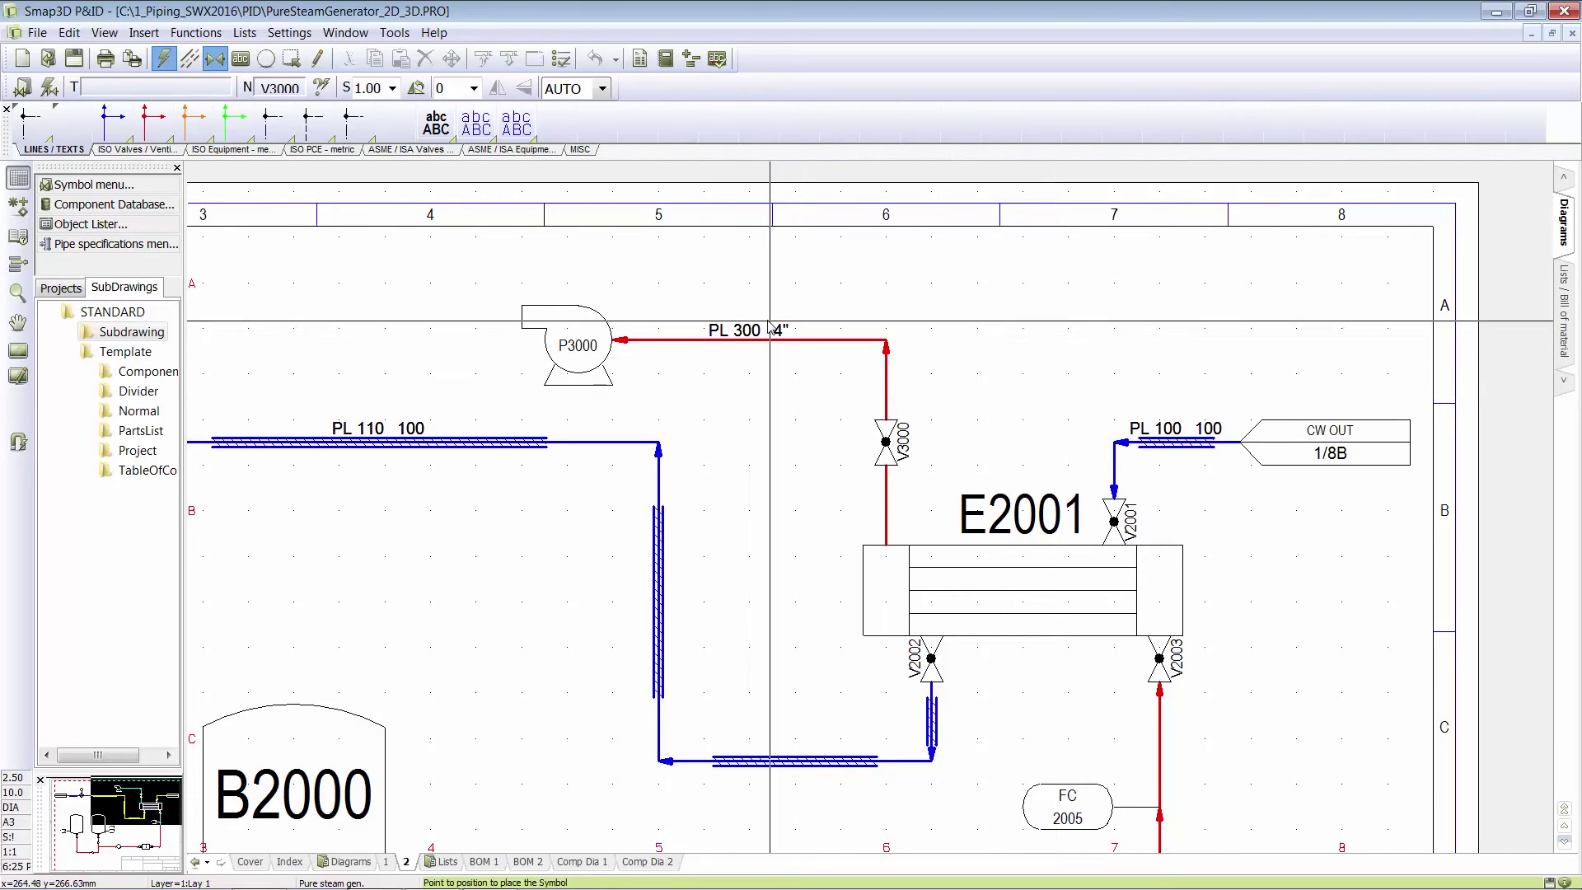
{"action": "left_click", "coordinate": [814, 341]}
Open PL 300's line article data and compare sizes for the ASME butt-welded, flanged and socket-welded specs
{"action": "double_click", "coordinate": [816, 346]}
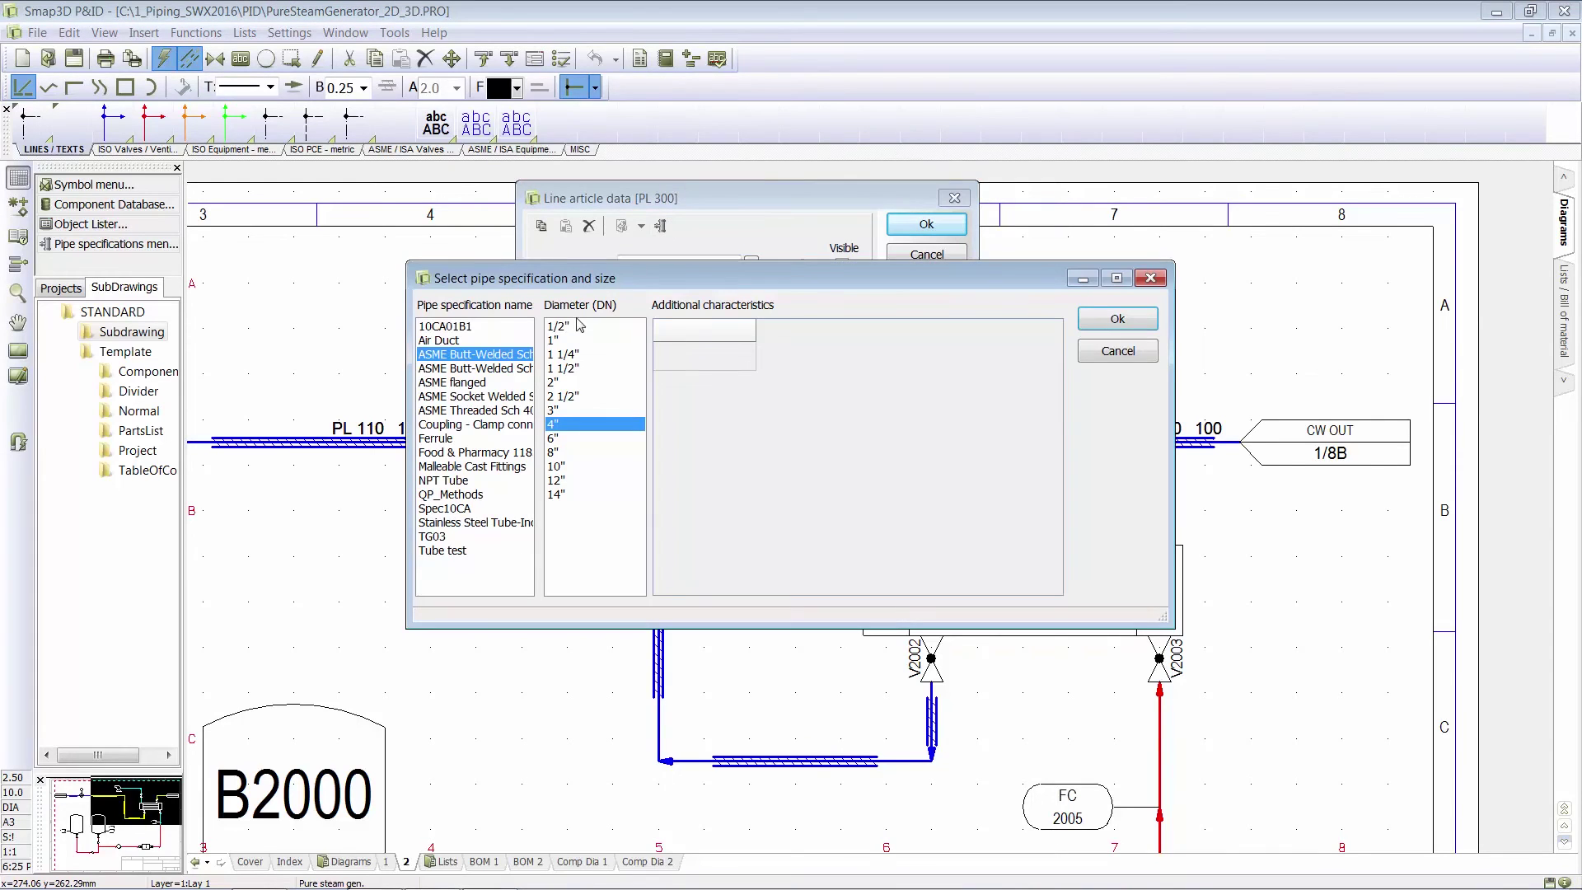
{"action": "left_click", "coordinate": [464, 370]}
{"action": "left_click", "coordinate": [461, 383]}
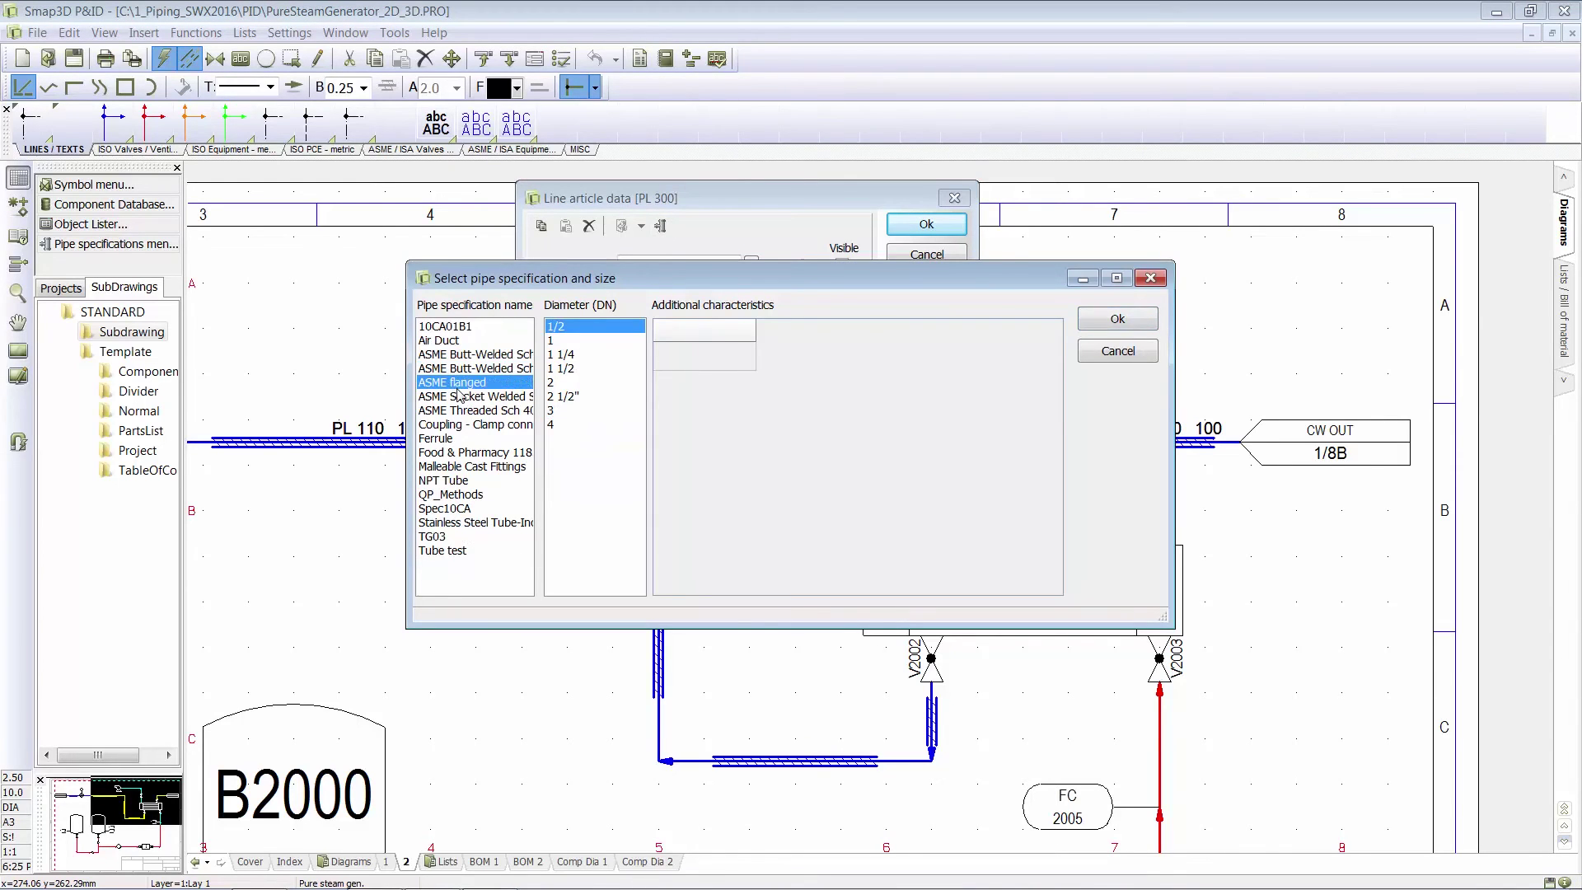
{"action": "left_click", "coordinate": [461, 397]}
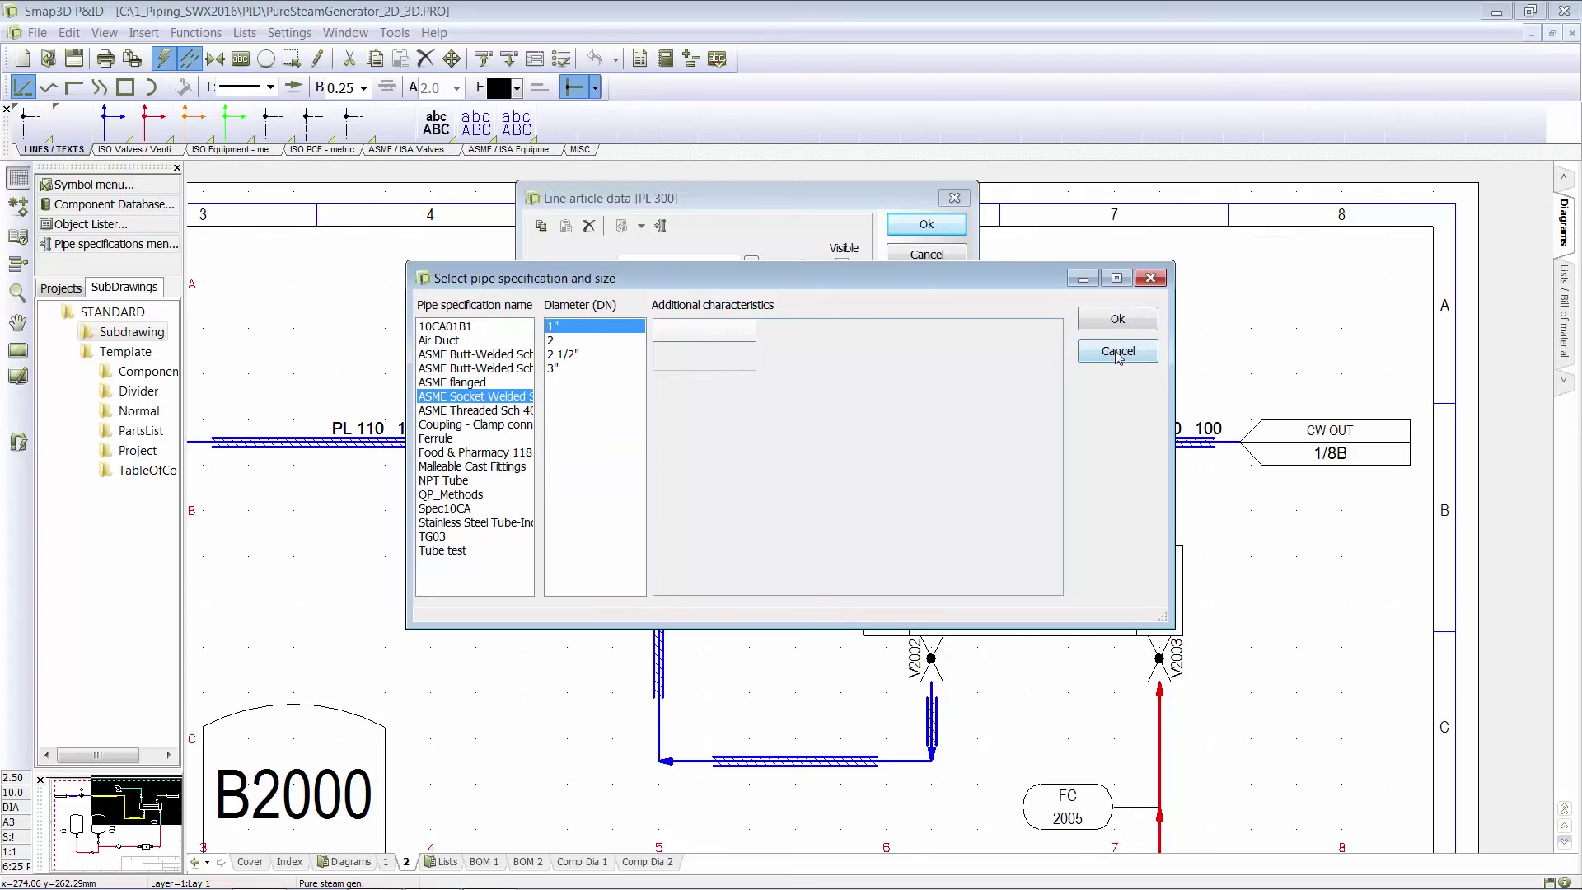